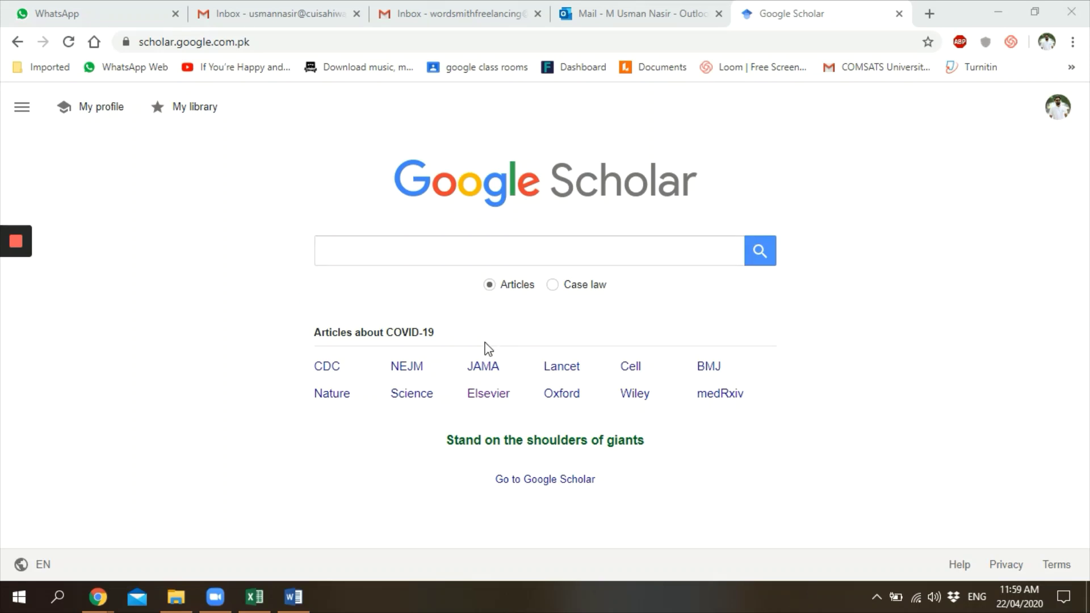
- Run a Google Scholar search for 'a review of 5g' after clearing the old query
left_click(293, 596)
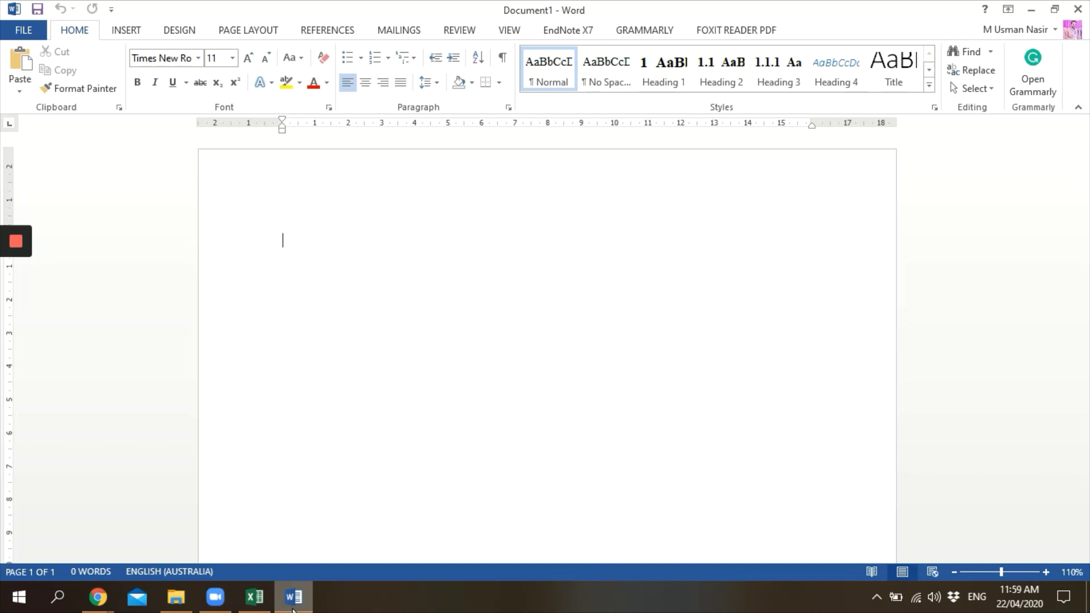
left_click(293, 596)
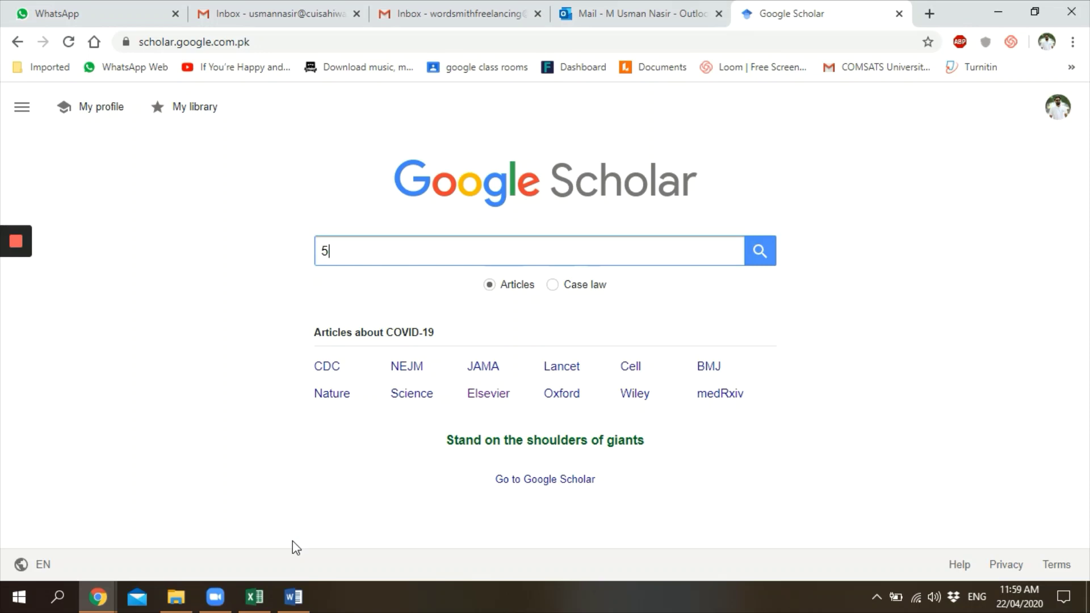
key("BackSpace")
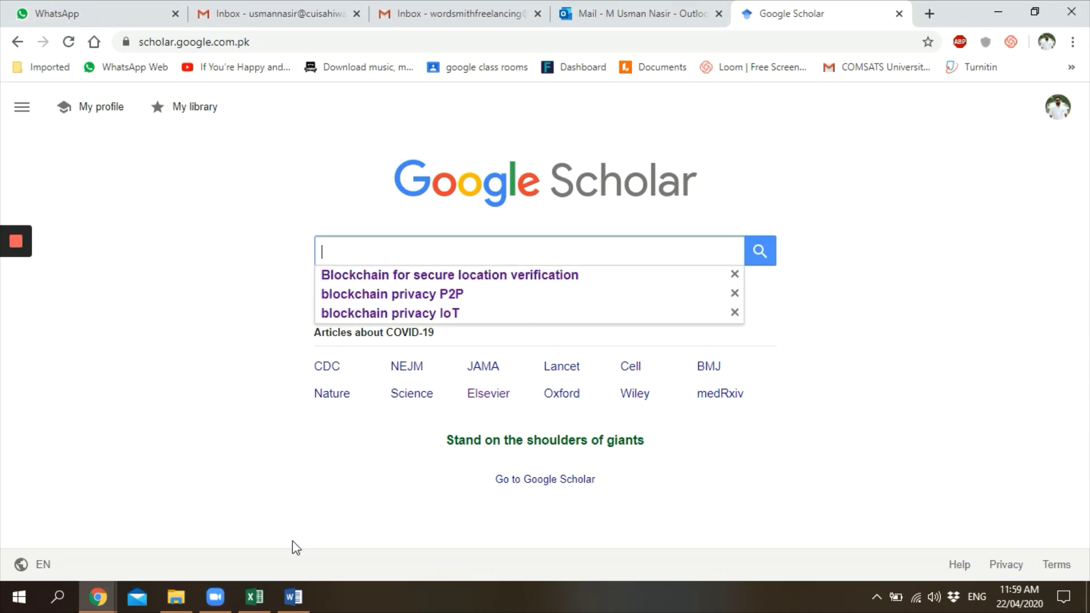
type("5")
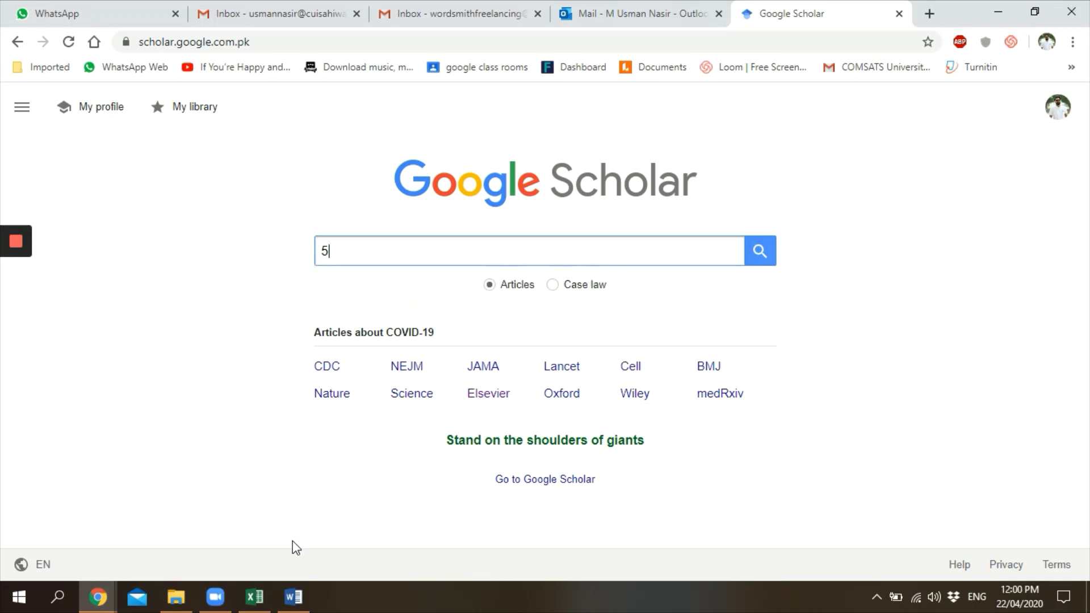
key("BackSpace")
type("a ")
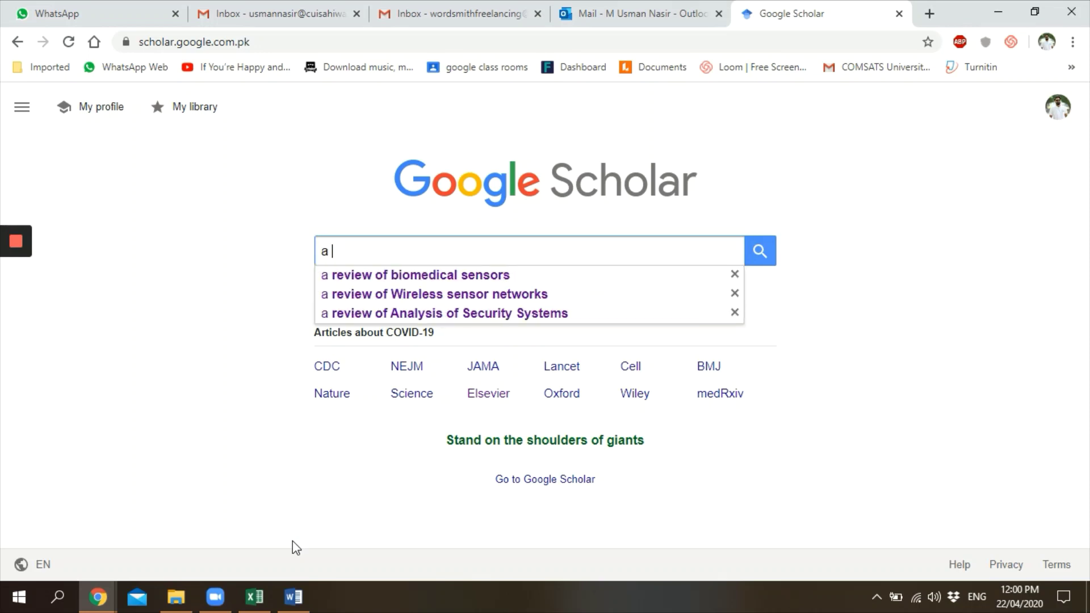
type("rev")
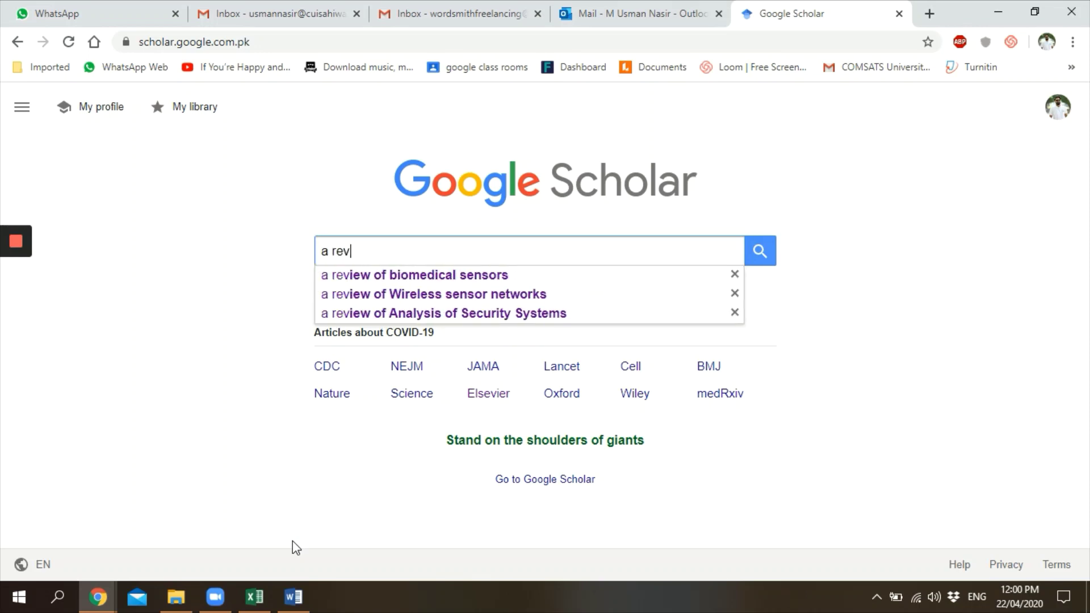
type("iew of 5")
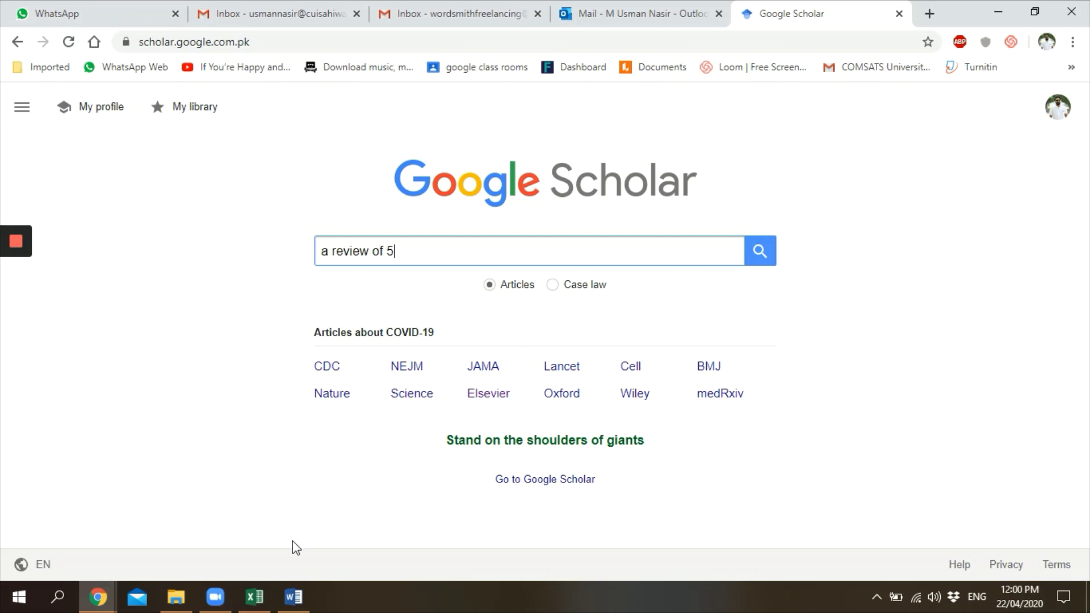
type("g")
key("Return")
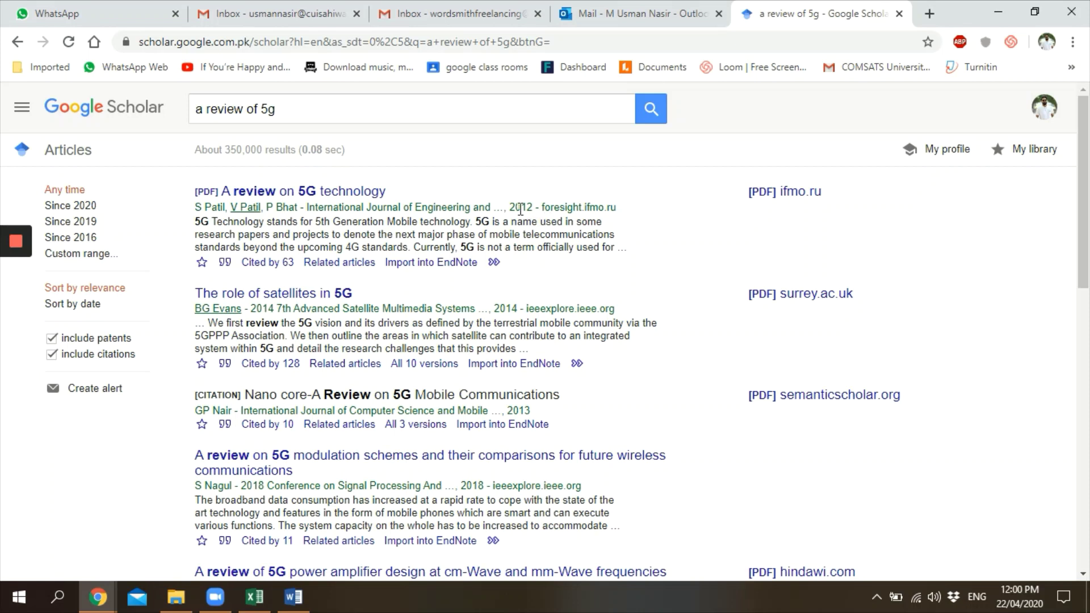
- Check the publication year in the first result's source line
left_click_drag(513, 208, 544, 208)
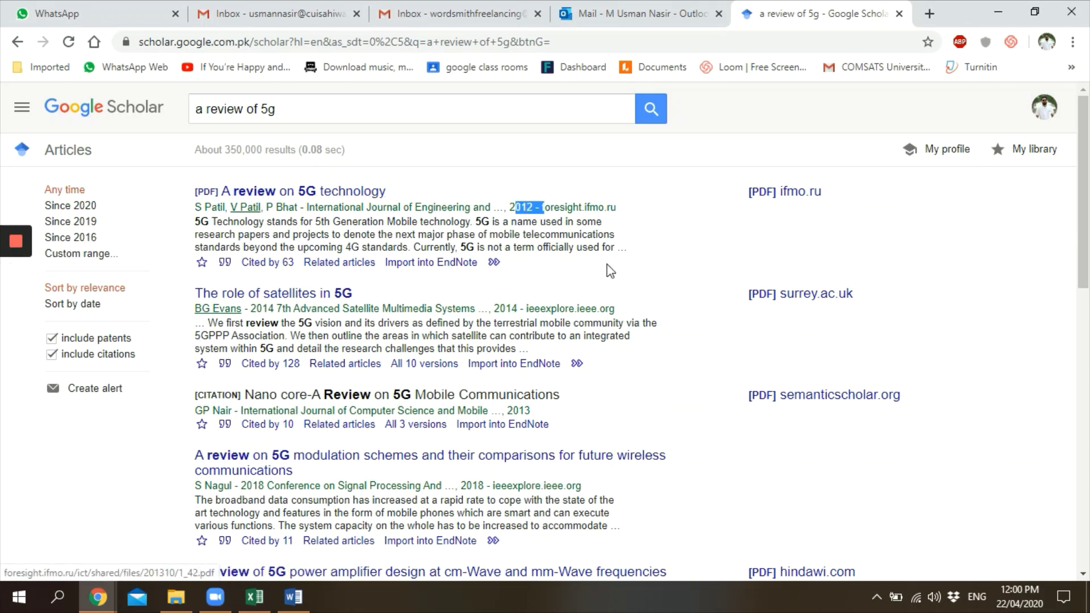
left_click(910, 220)
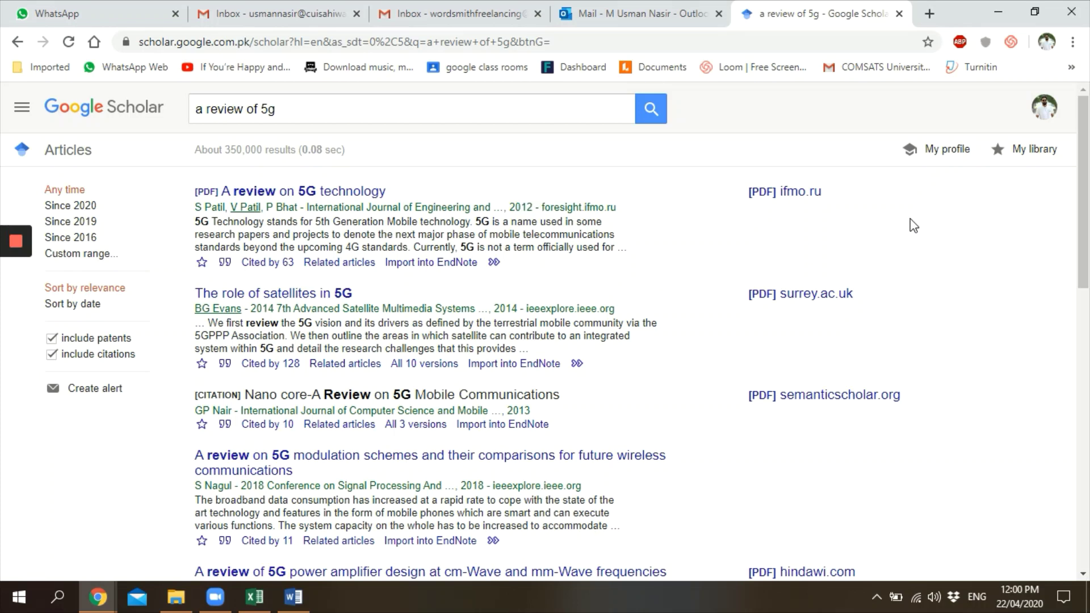
- Download the first result's PDF with IDM, open it, and decline browser integration
left_click(323, 202)
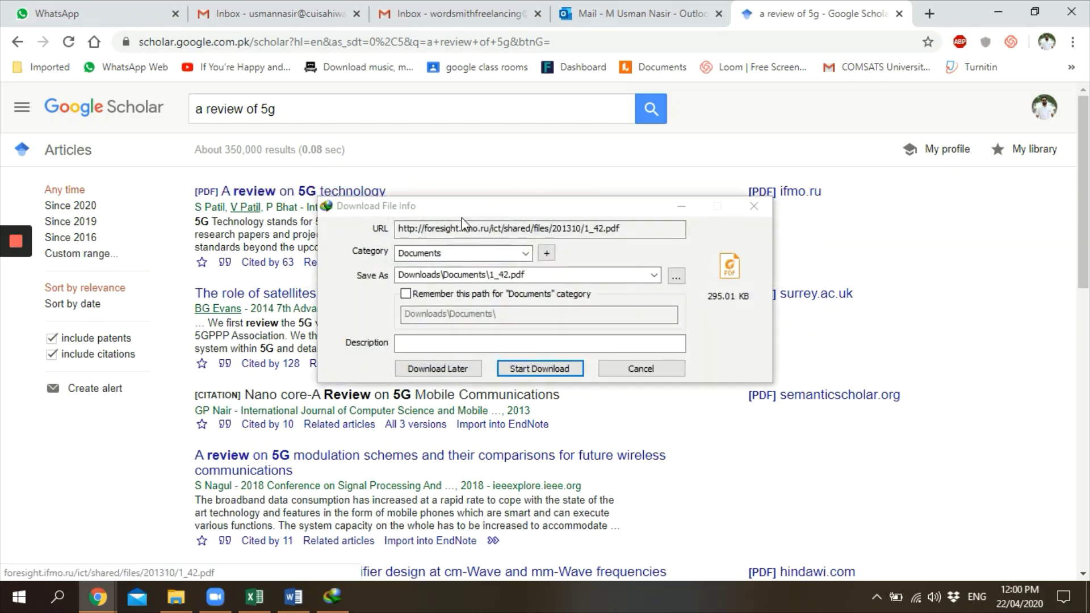
left_click(550, 368)
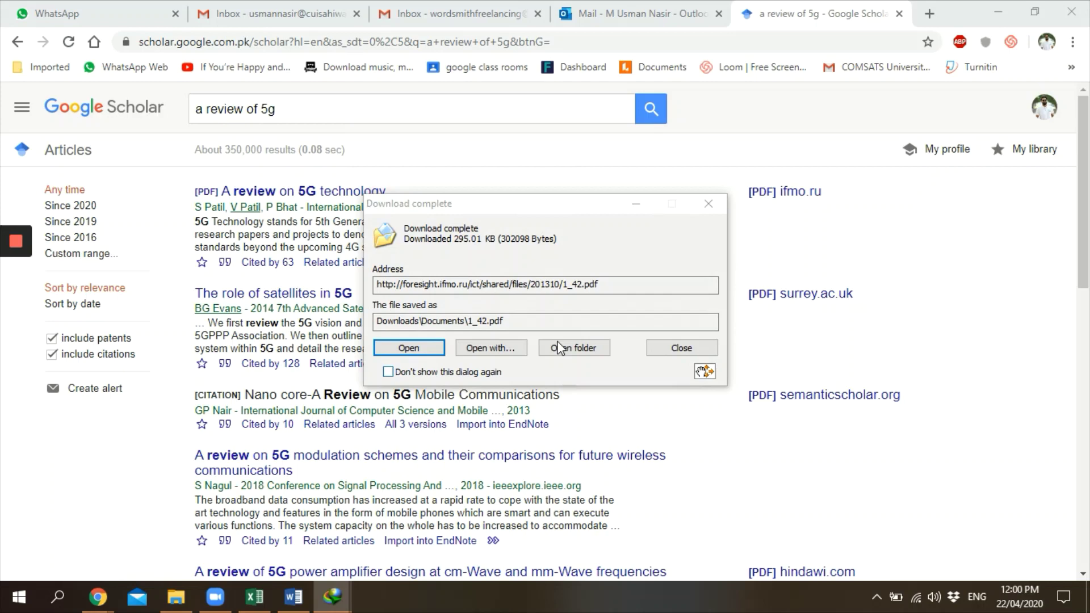
left_click(409, 348)
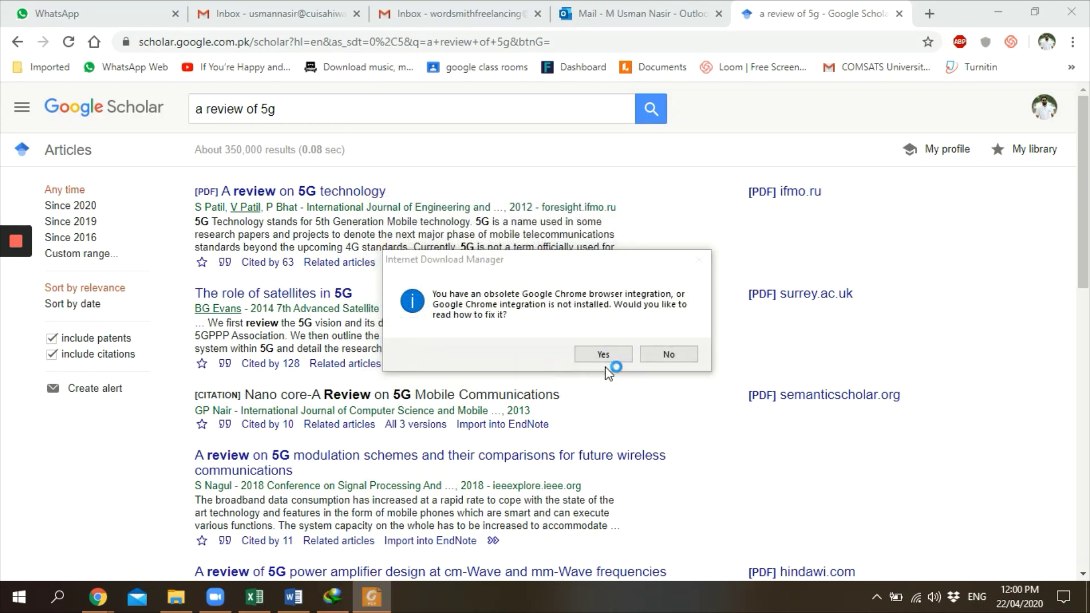
left_click(668, 355)
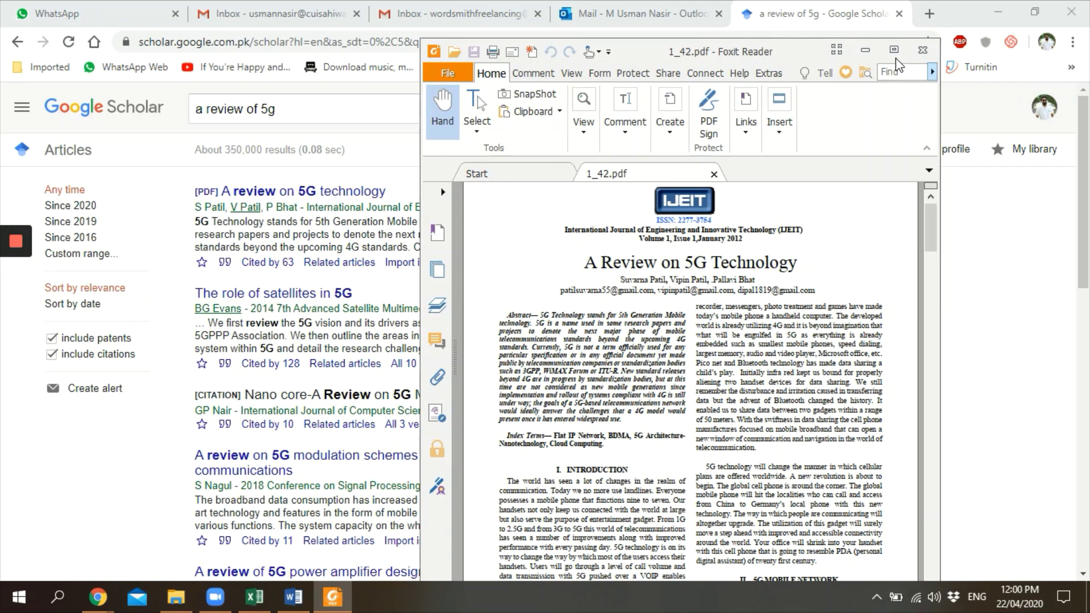
- Maximize the PDF and check the journal name, volume/date and title A Review on 5G Technology, then return to Word
left_click(894, 52)
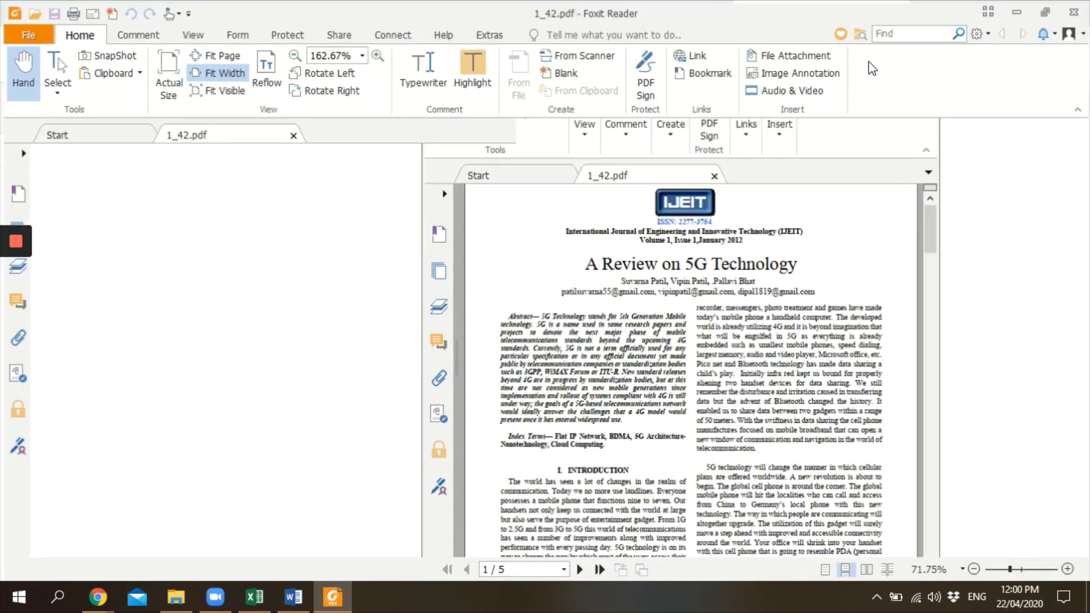
scroll(610, 322, "down", 3)
scroll(610, 322, "up", 3)
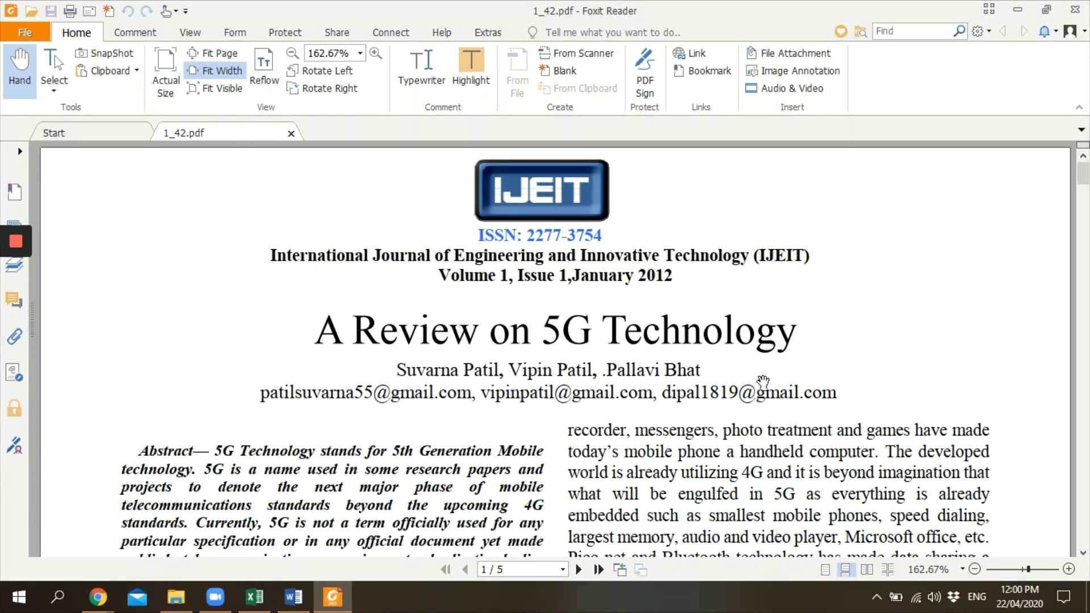
left_click_drag(269, 255, 821, 253)
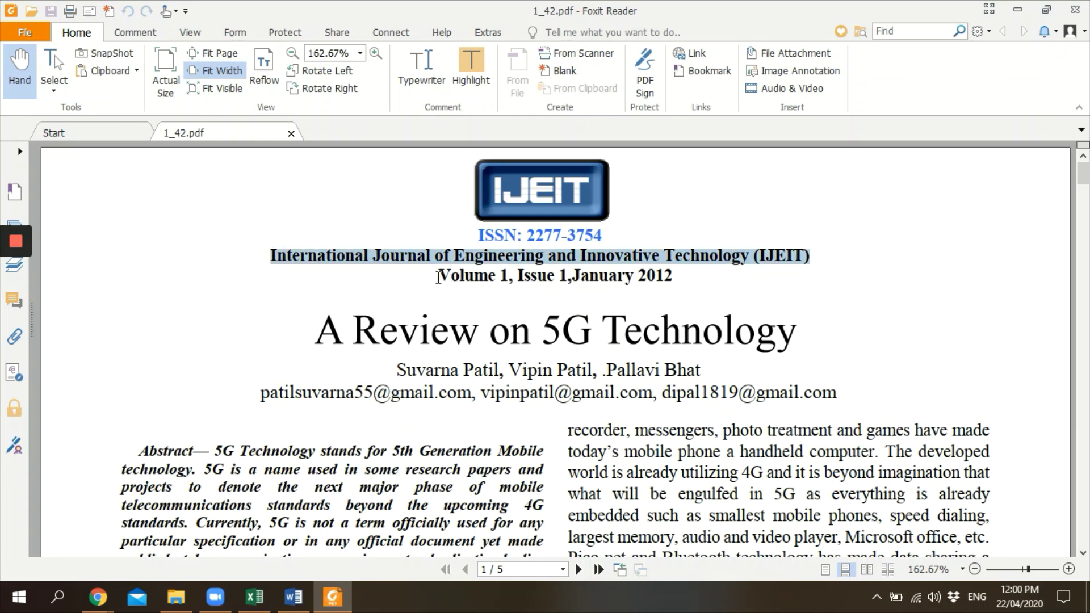
left_click_drag(438, 277, 676, 276)
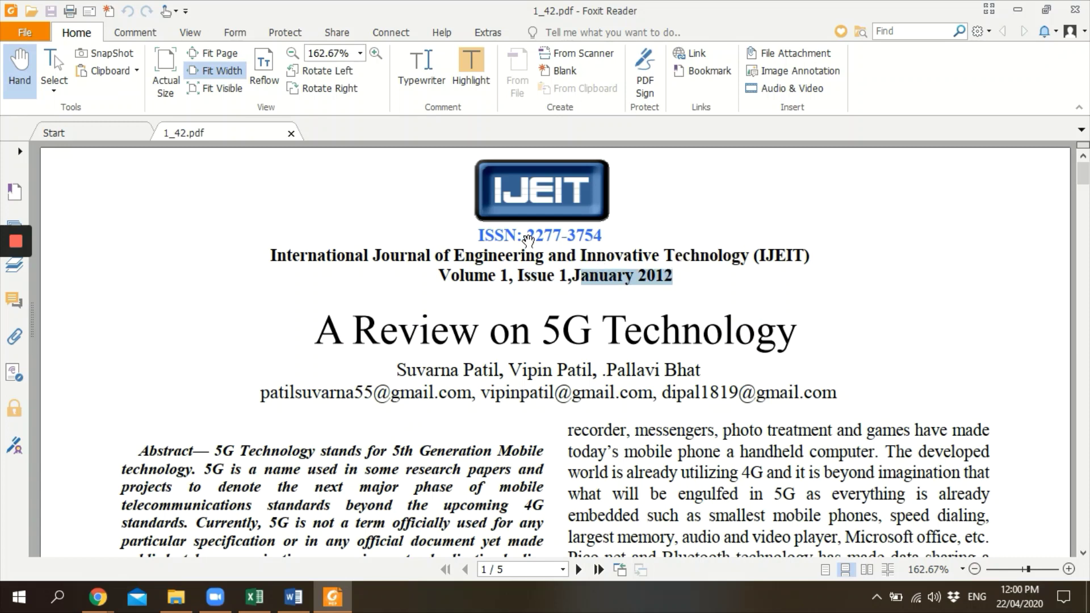
left_click_drag(528, 234, 602, 235)
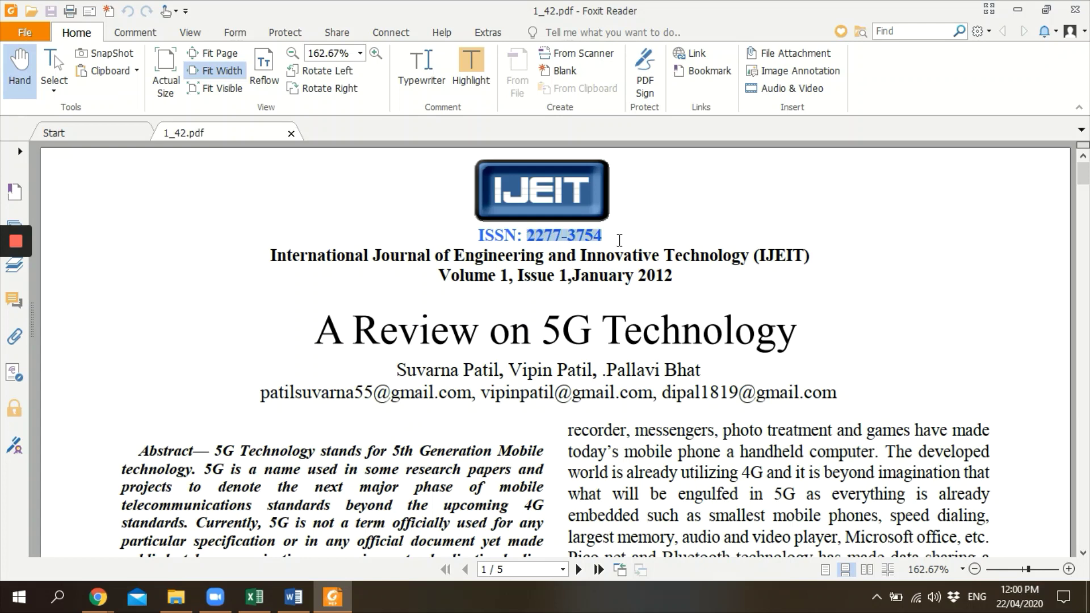
scroll(613, 379, "down", 1)
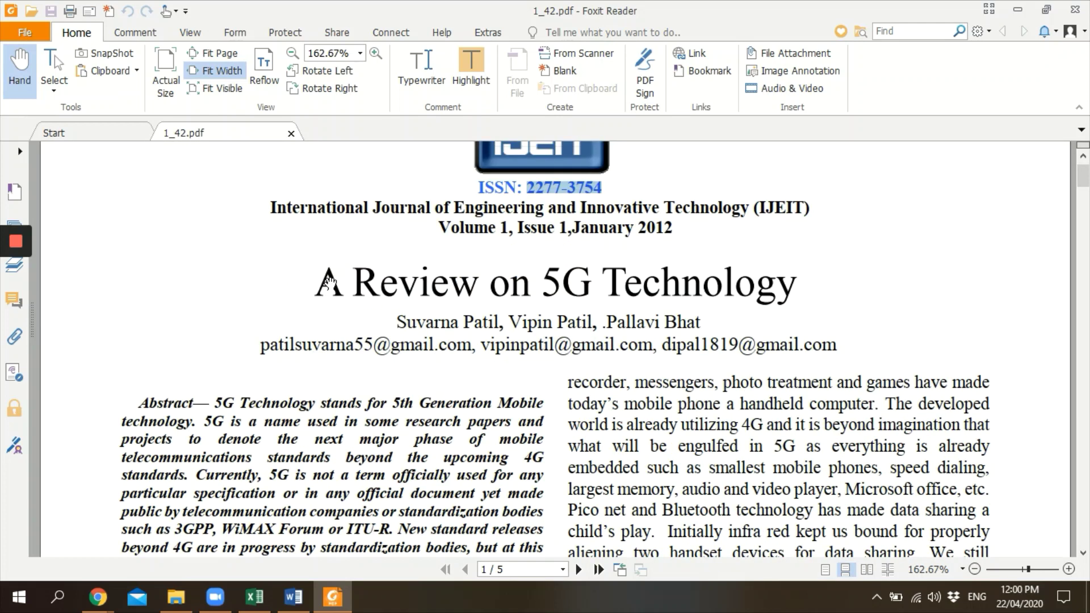
left_click_drag(315, 282, 805, 286)
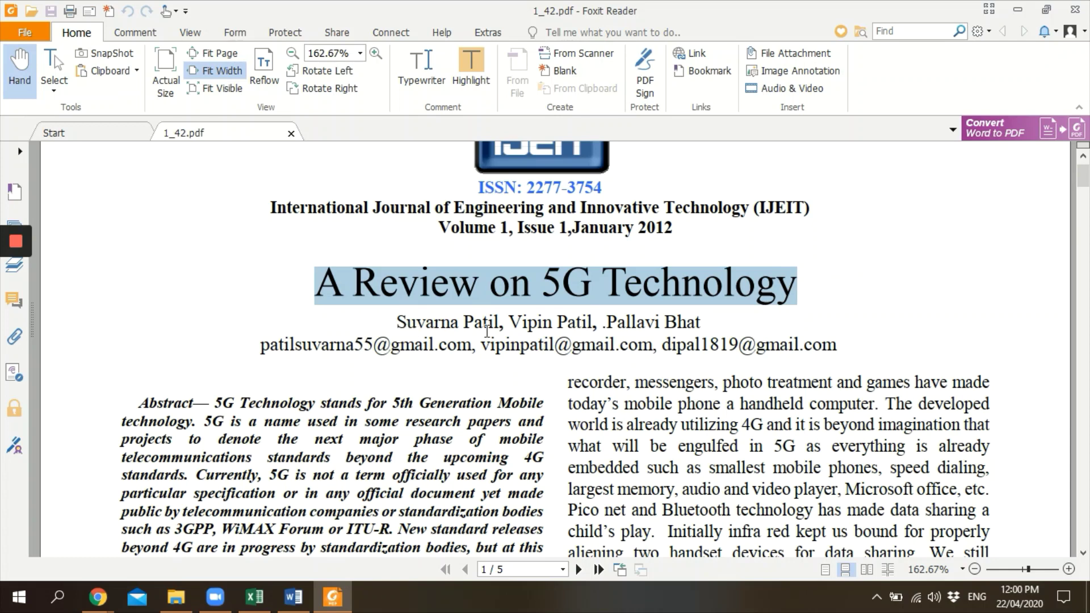
scroll(467, 375, "up", 1)
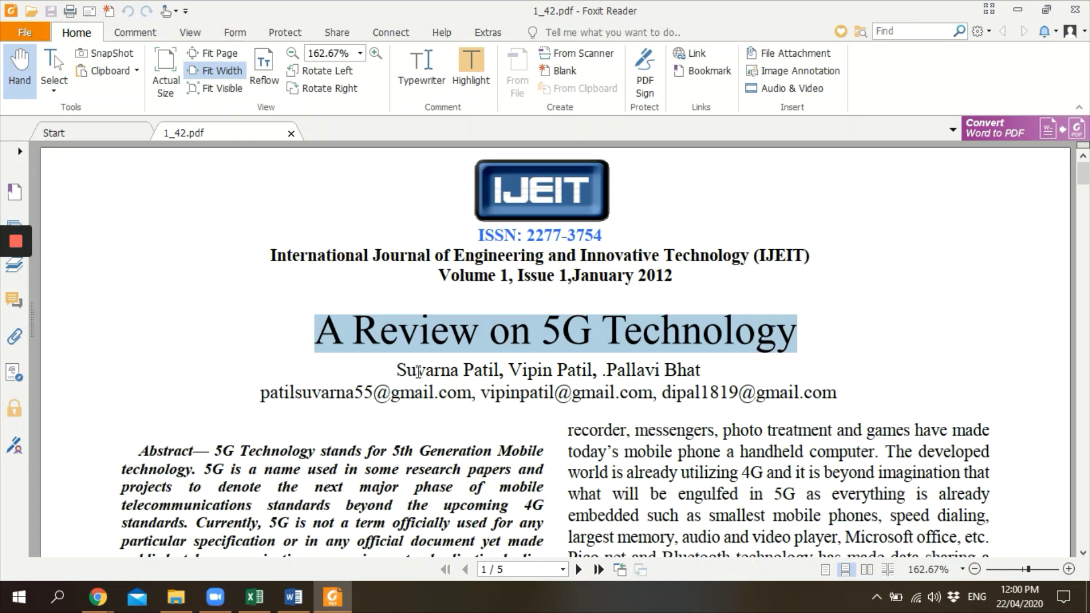
scroll(401, 438, "down", 5)
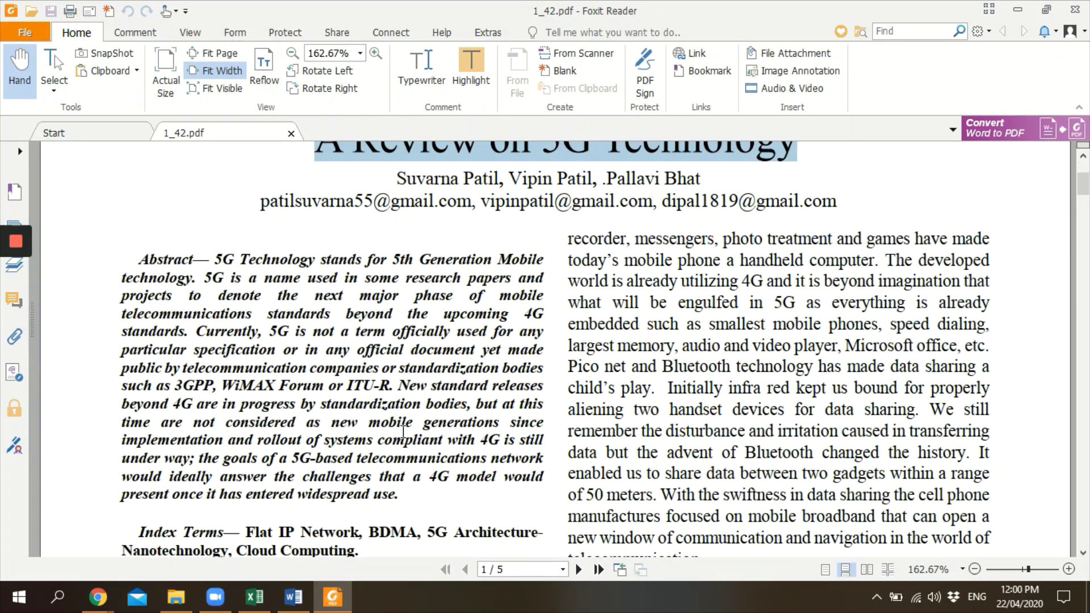
scroll(402, 437, "down", 2)
scroll(402, 437, "down", 3)
scroll(402, 432, "up", 4)
scroll(403, 431, "up", 4)
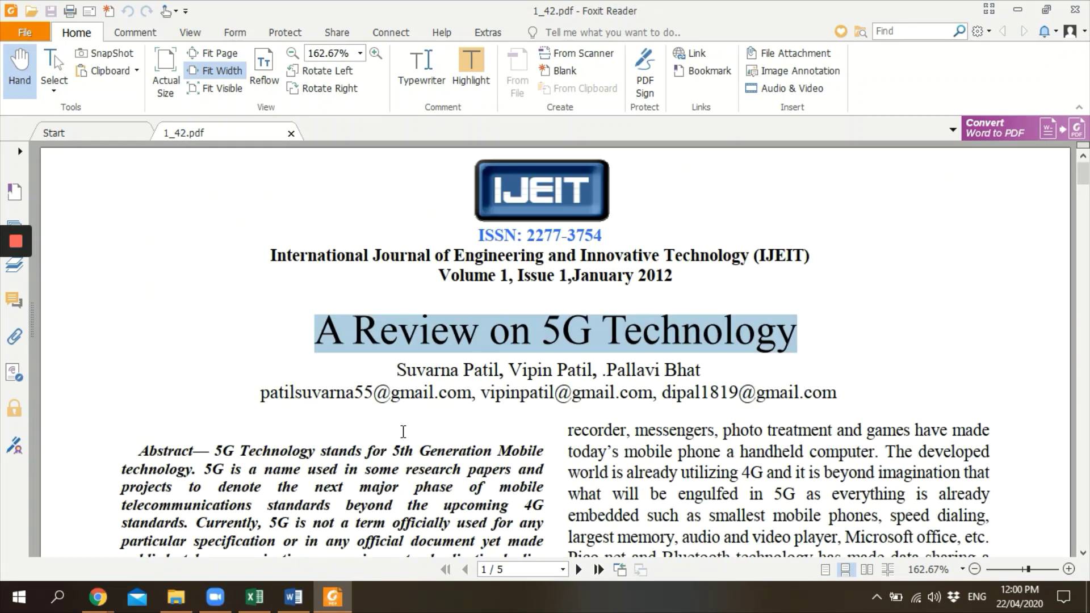
left_click(294, 599)
- From References > Insert Citation, start Add New Source to get the Create Source dialog
left_click(294, 598)
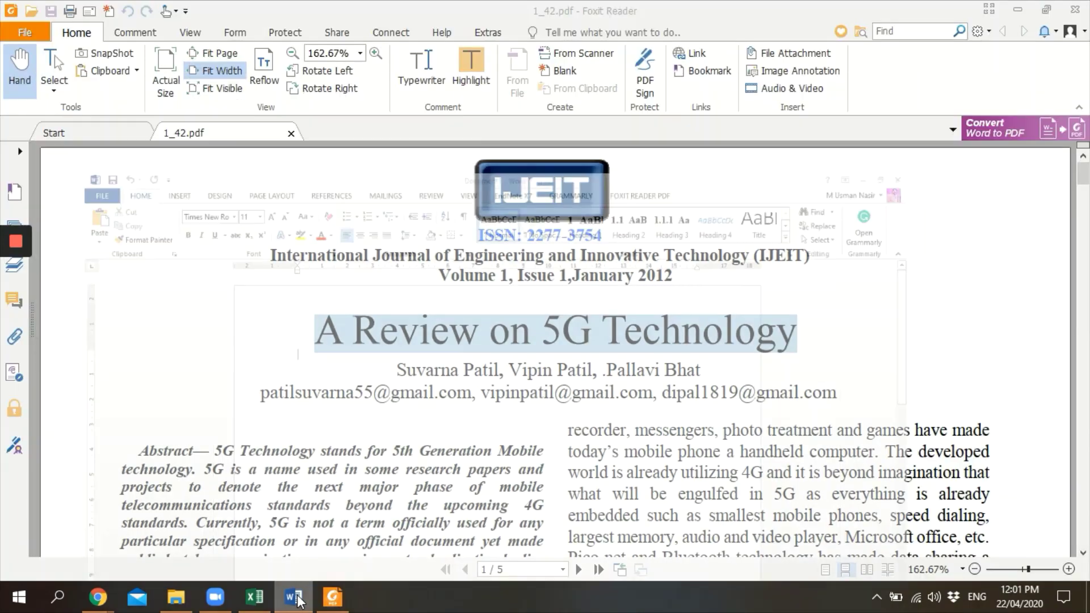
left_click(294, 597)
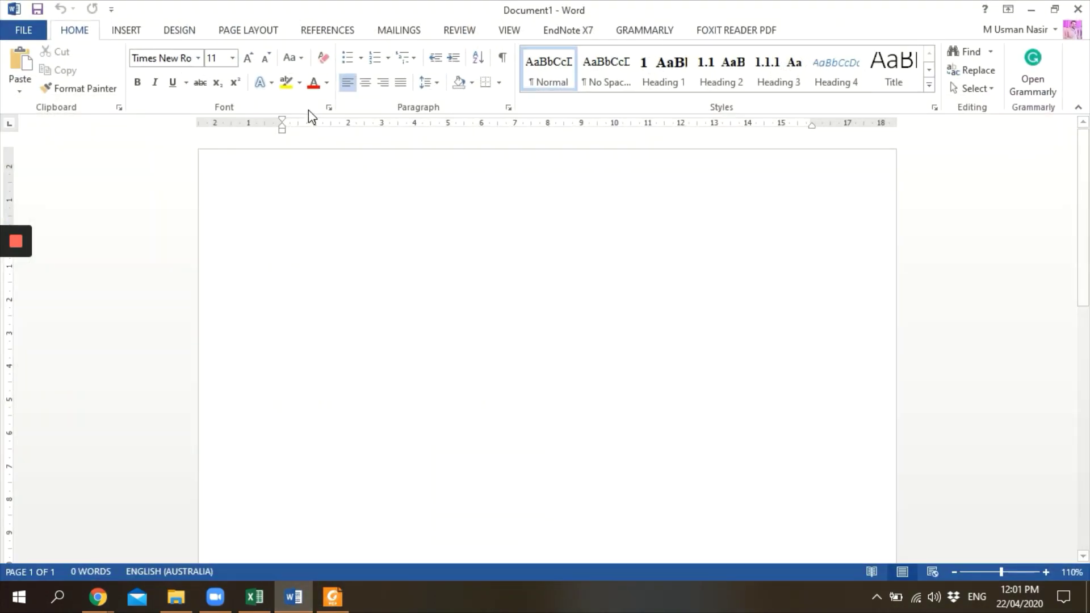
left_click(141, 32)
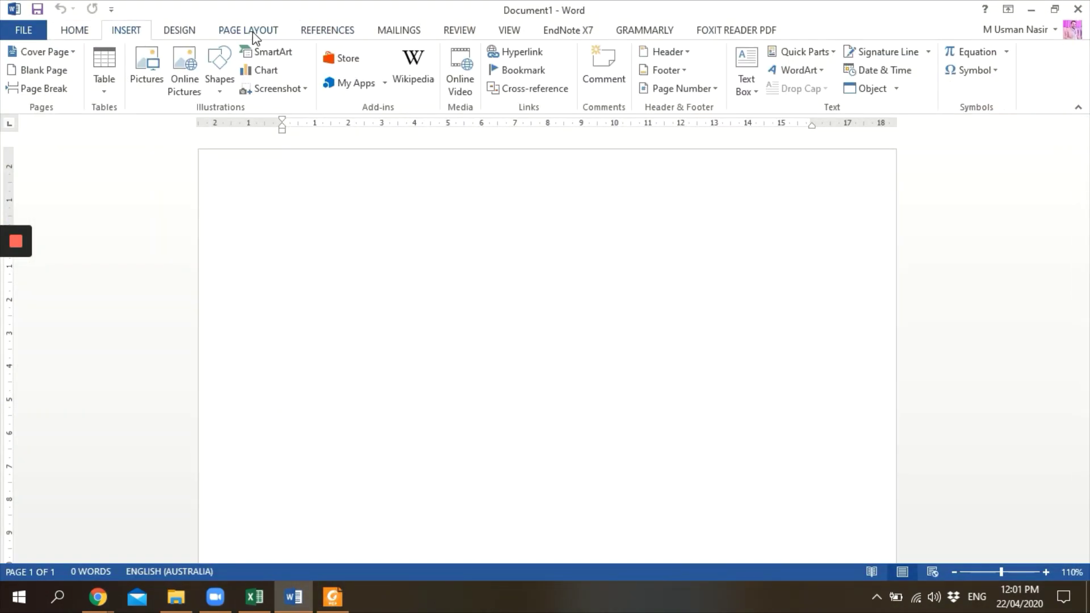
left_click(343, 34)
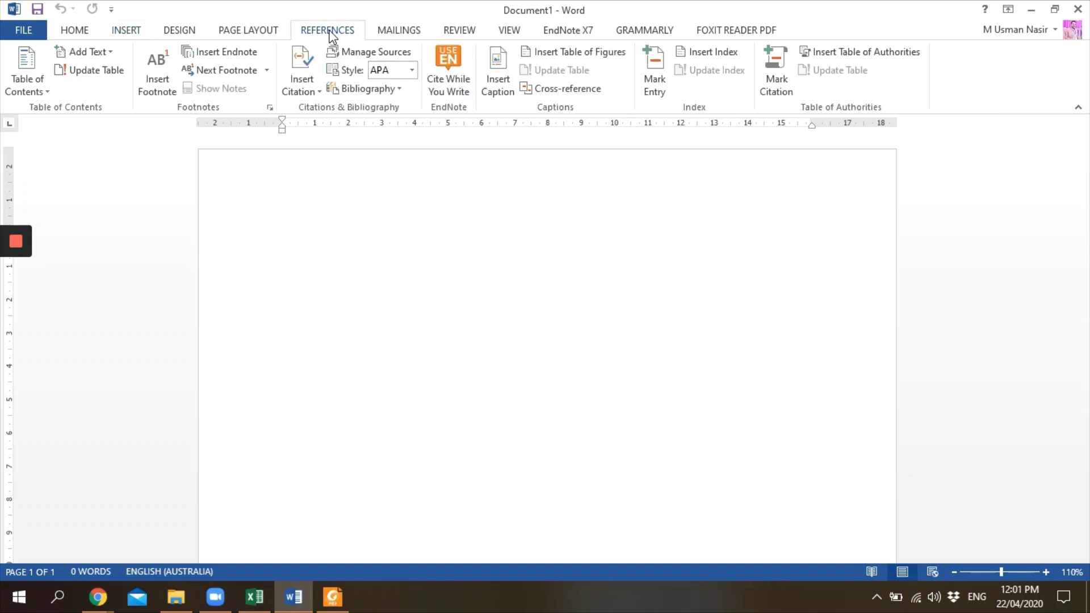
left_click(303, 96)
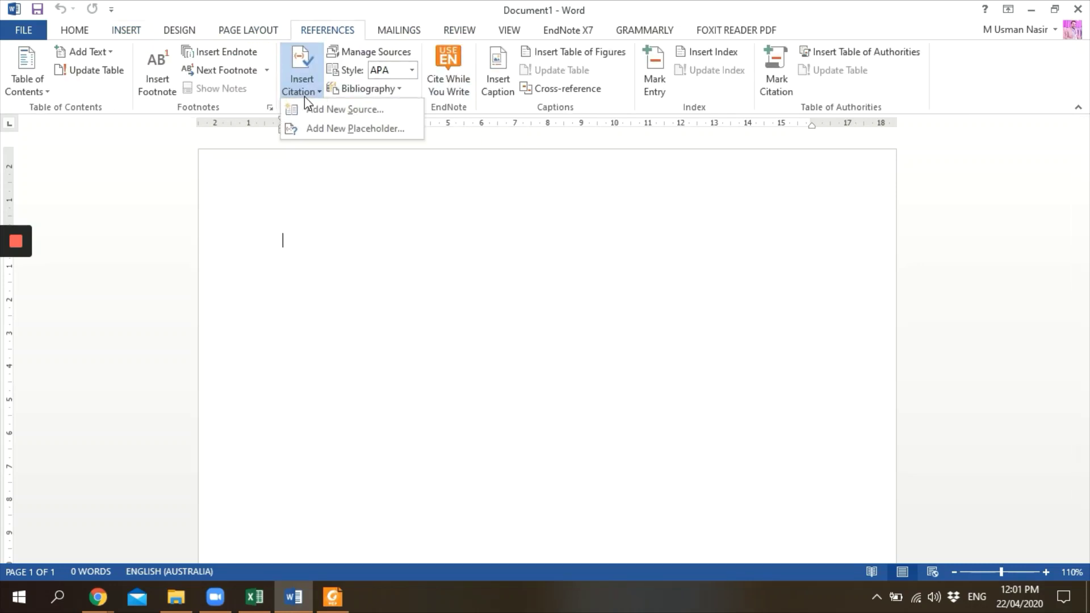
left_click(316, 102)
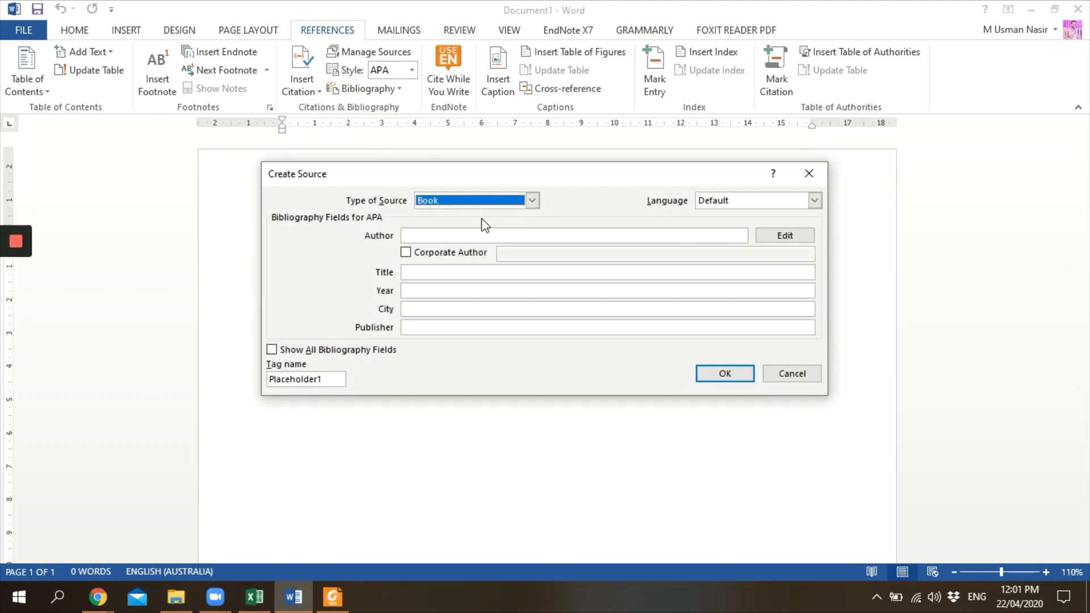
- Set Type of Source to Journal Article, keep Language Default, and open the author name editor
left_click(532, 201)
left_click(491, 235)
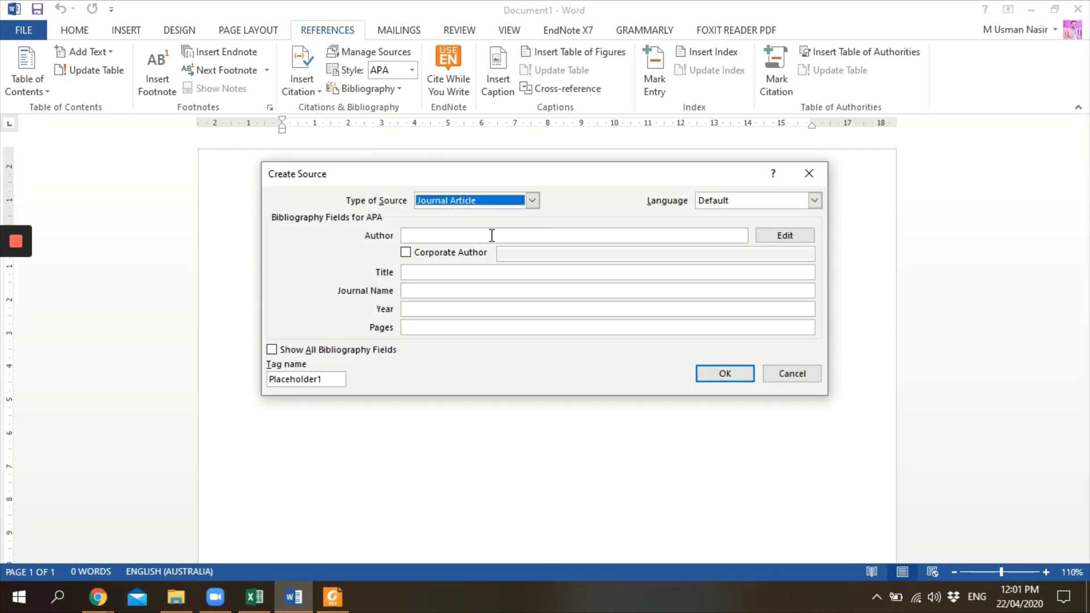
left_click(741, 198)
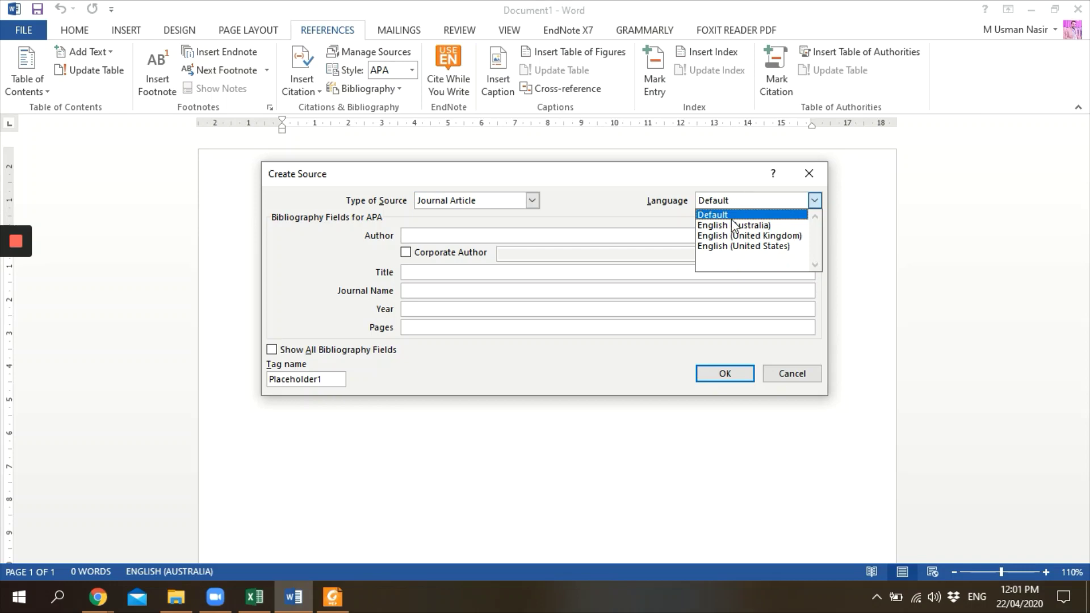
left_click(731, 218)
left_click(531, 235)
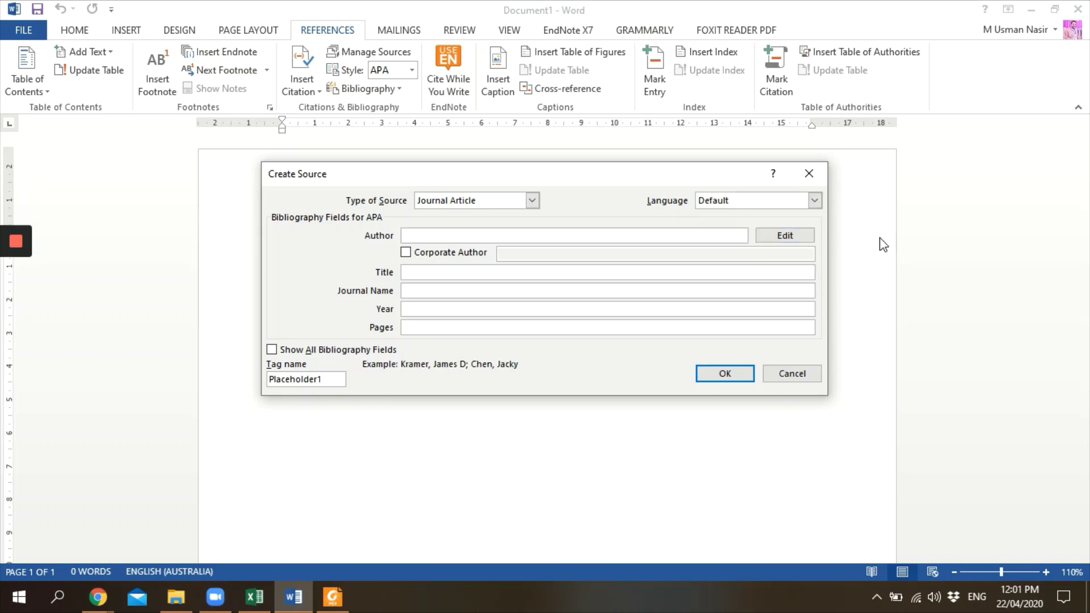
left_click(801, 239)
- Add first author Patil, Suvarna by copying surname and first name from the PDF
key("alt+Tab")
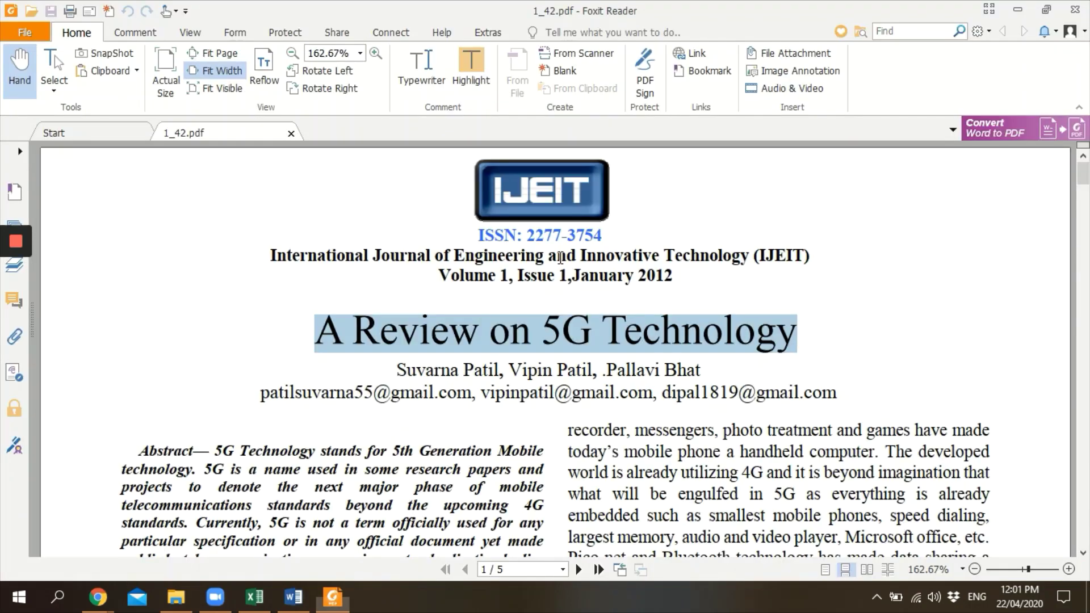
scroll(443, 373, "down", 1)
left_click(363, 351)
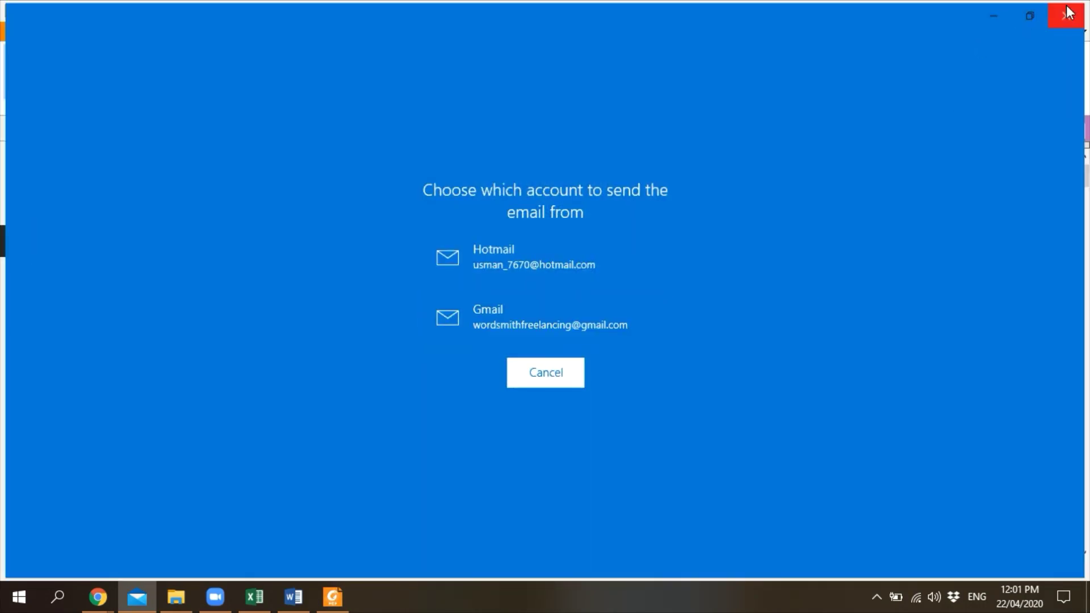
left_click(1069, 11)
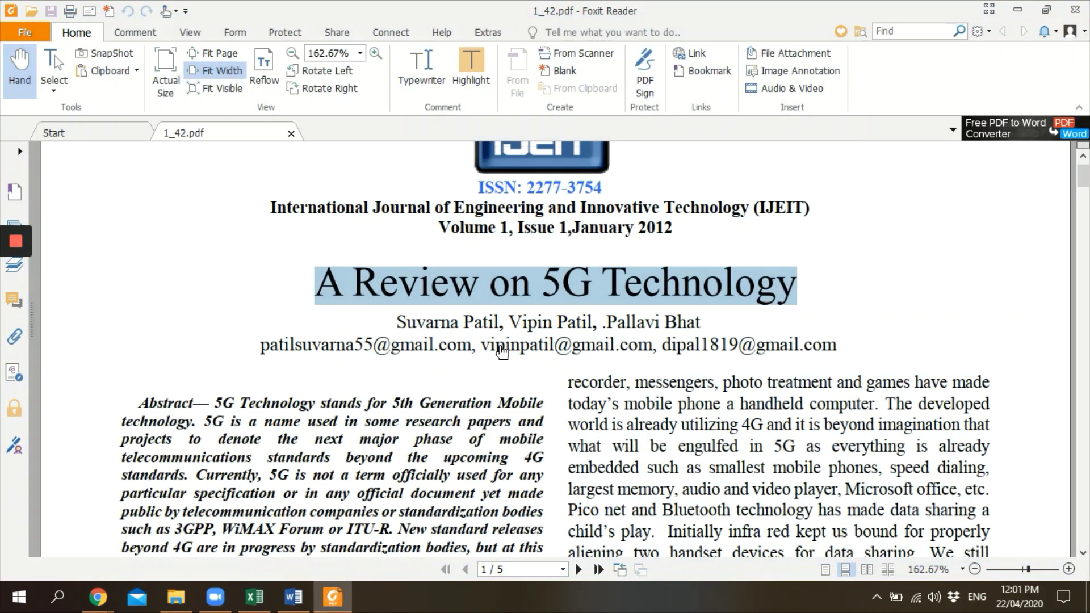
left_click_drag(500, 324, 466, 323)
key("ctrl+c")
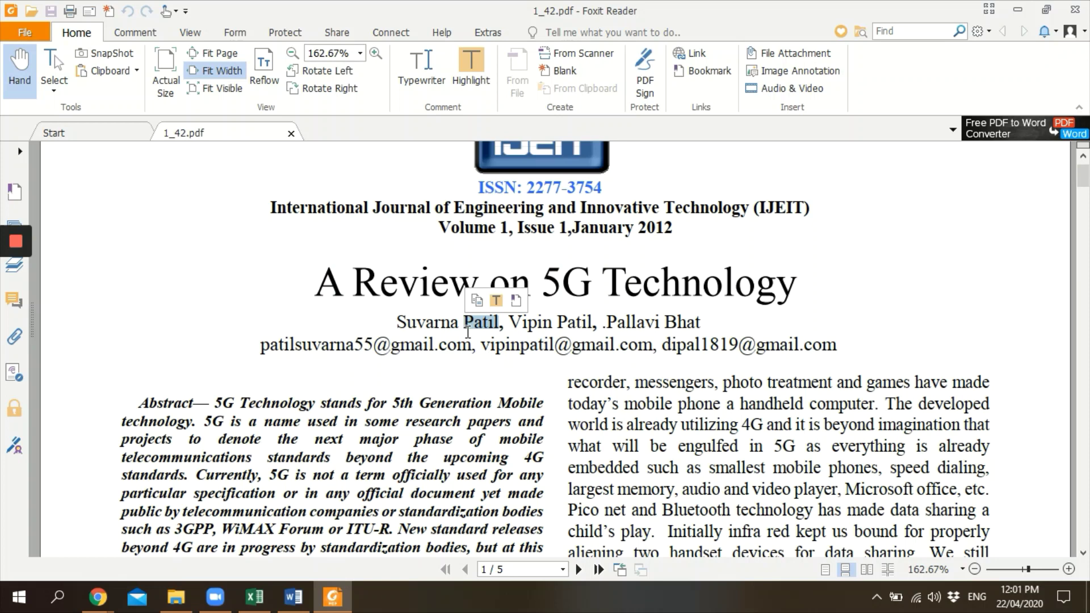
key("alt+Tab")
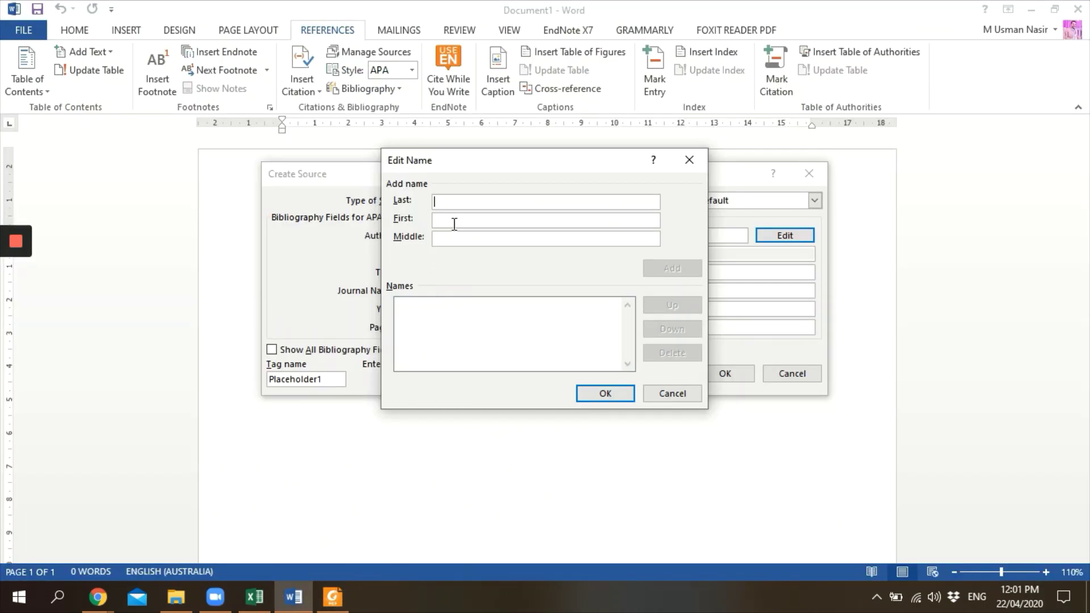
key("ctrl+v")
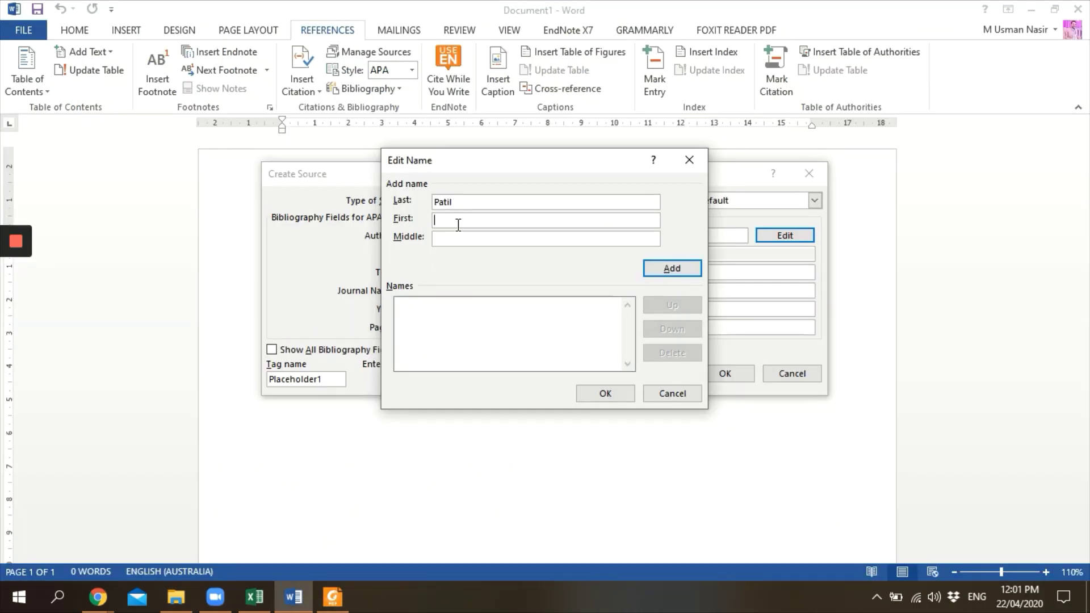
key("alt+Tab")
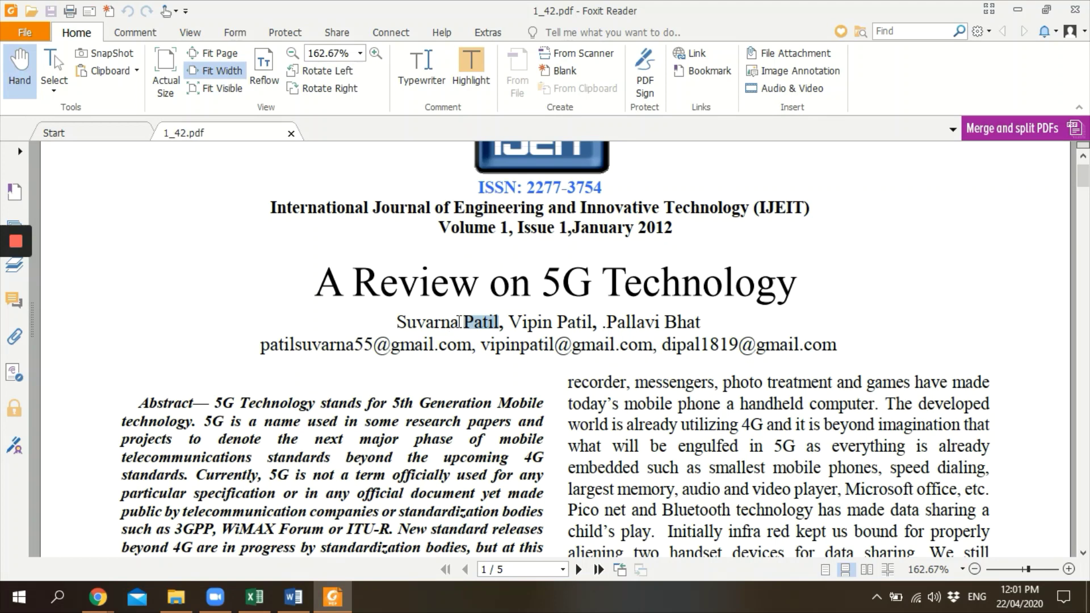
left_click(458, 324)
left_click_drag(456, 325, 396, 325)
key("ctrl+c")
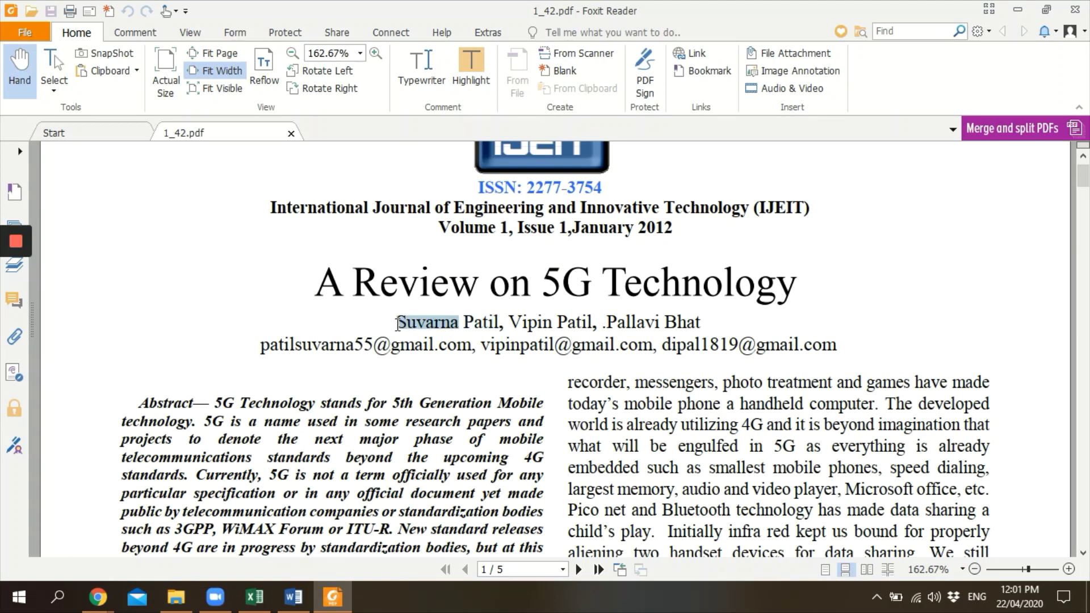
key("alt+Tab")
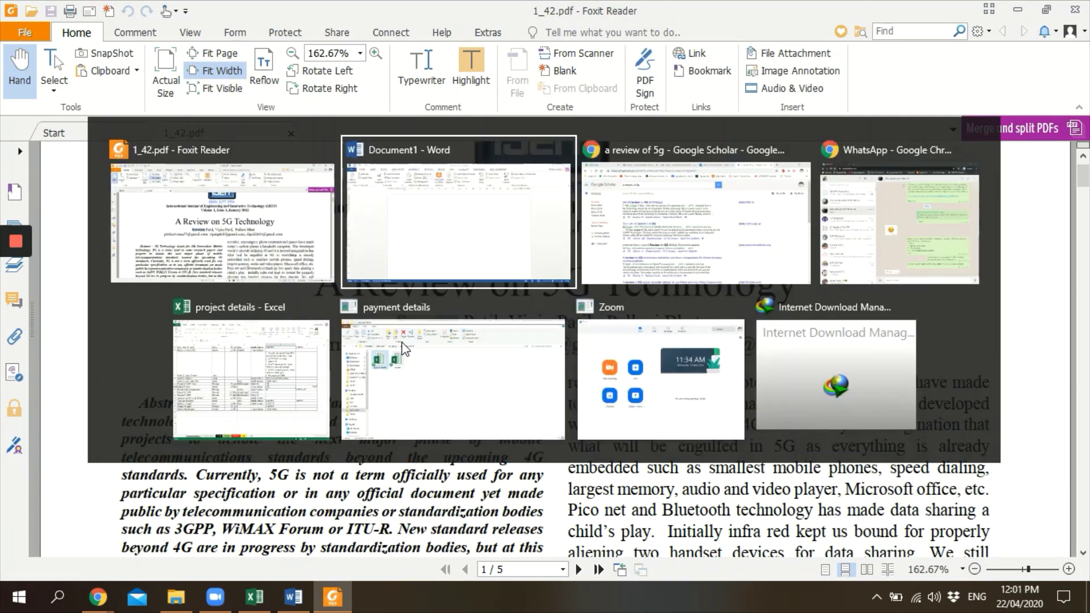
left_click(492, 217)
key("ctrl+v")
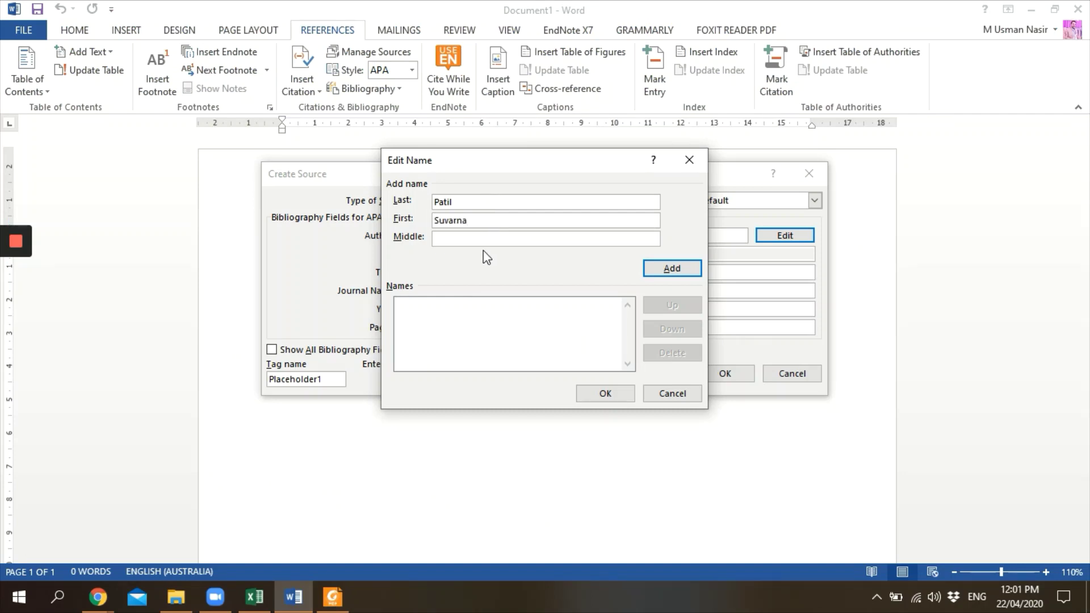
key("alt+Tab")
key("alt+Tab")
left_click(669, 270)
key("alt+Tab")
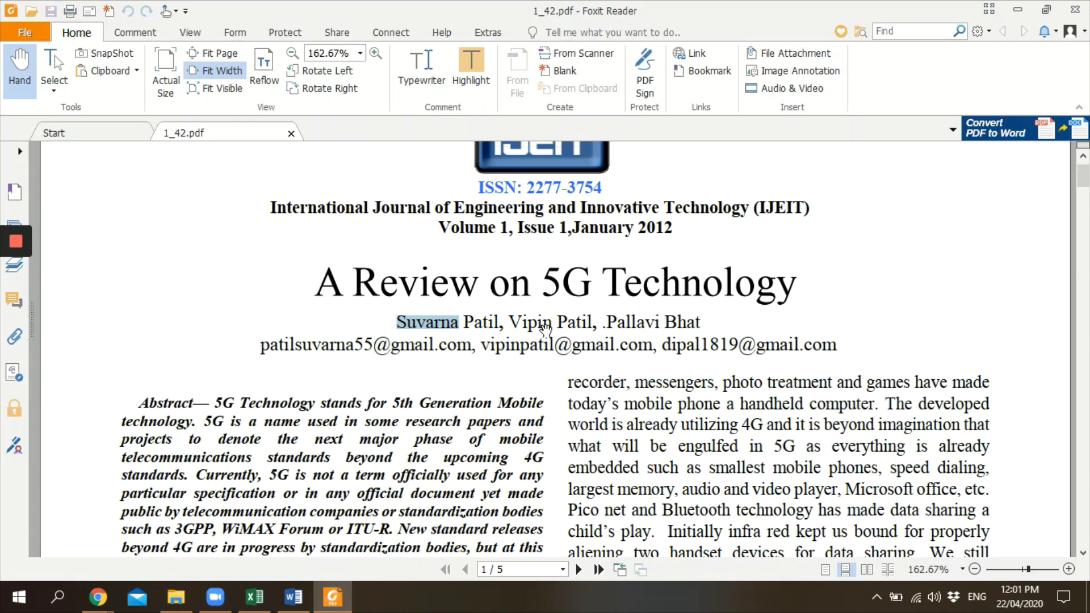
- Add second author Patil, Vipin copied from the PDF
left_click(588, 322)
left_click_drag(588, 323, 559, 322)
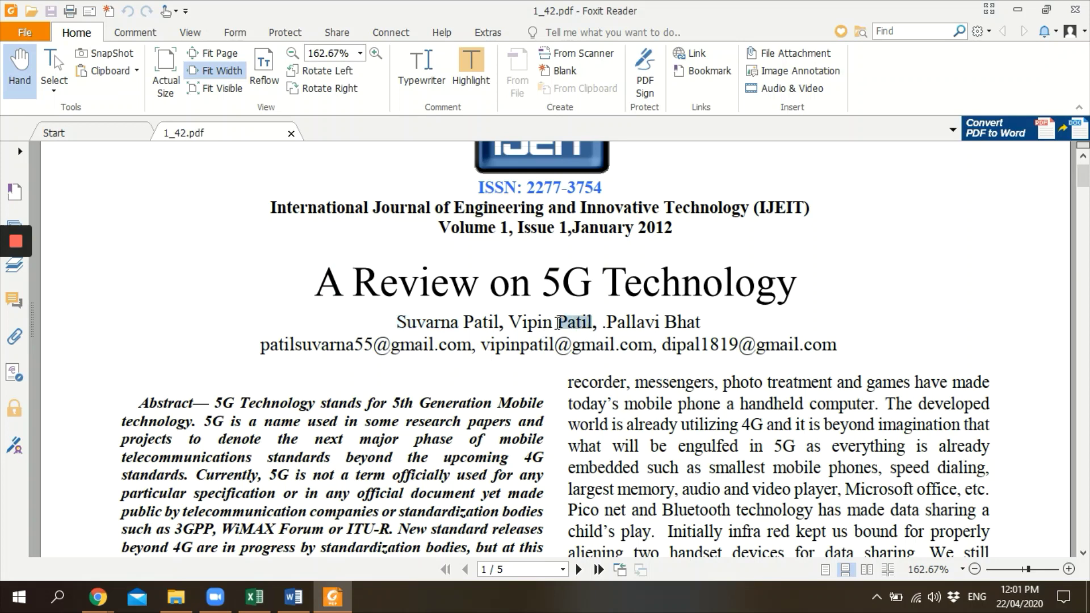
key("alt+Tab")
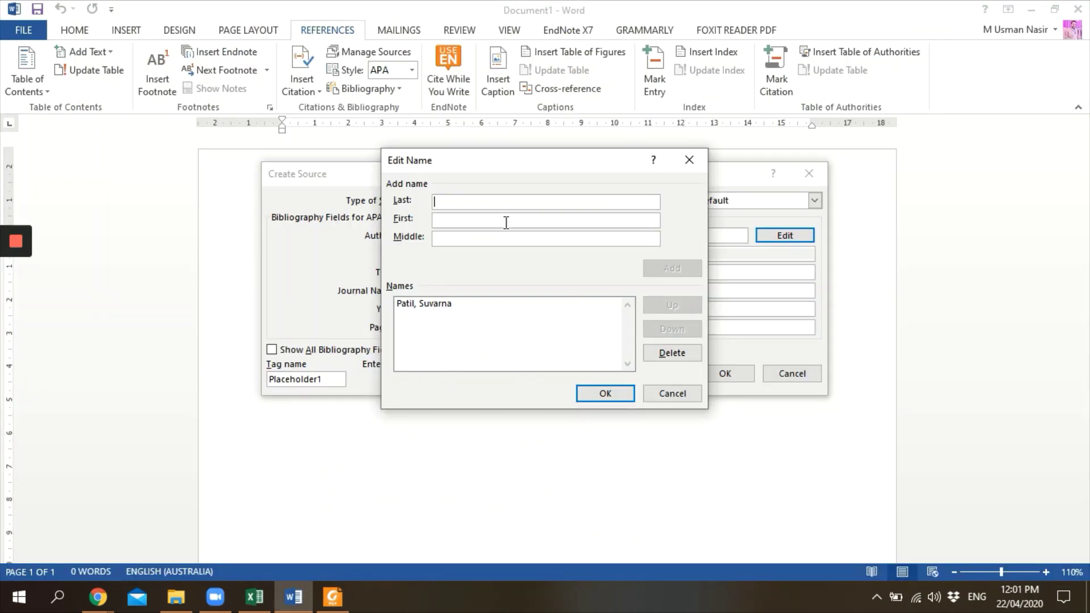
type("Patil")
key("alt+Tab")
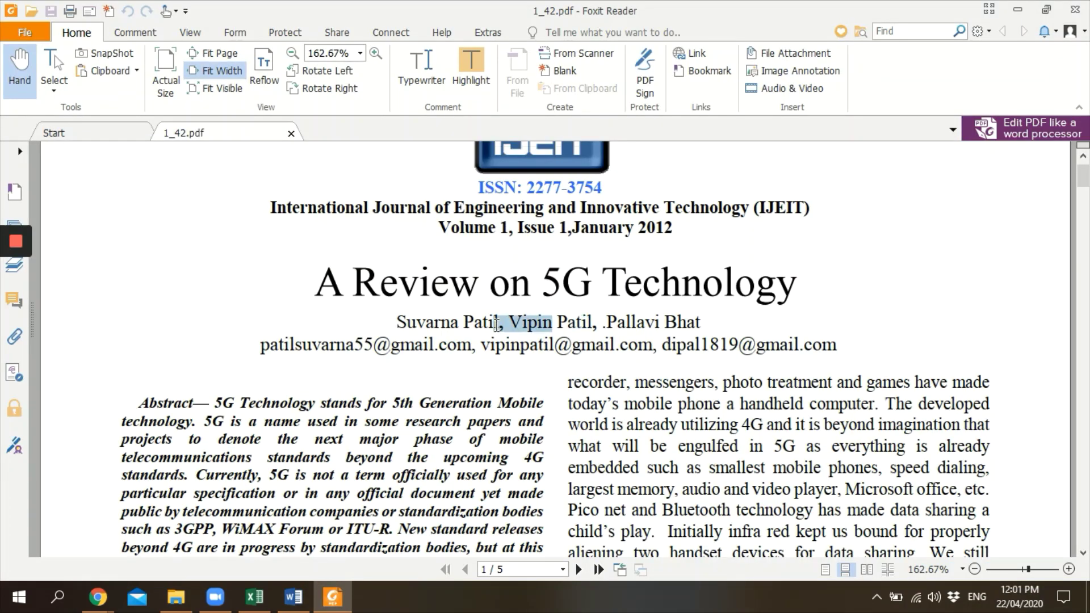
left_click_drag(553, 325, 512, 328)
key("alt+Tab")
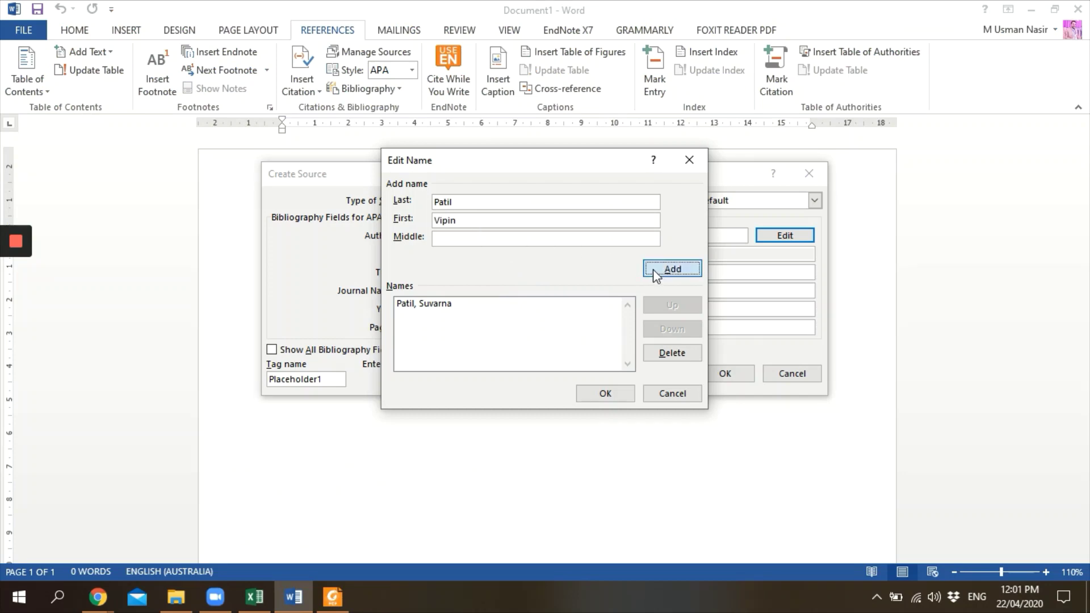
left_click(655, 269)
- Add third author Bhat, Pallavi from the PDF and confirm the three-author list
key("alt+Tab")
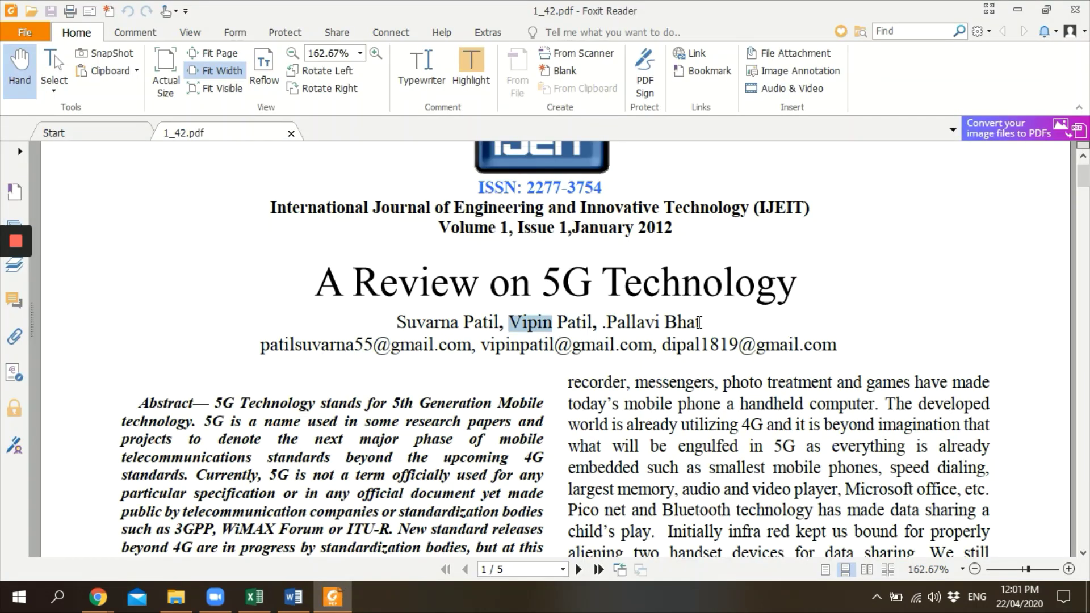
left_click_drag(699, 322, 659, 327)
key("ctrl+c")
key("alt+Tab")
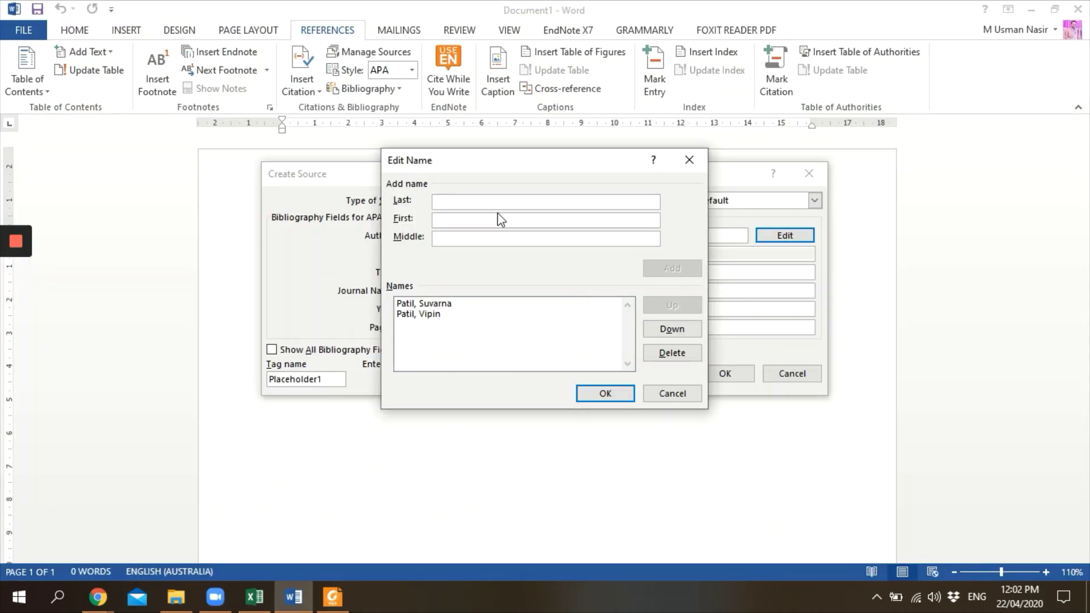
key("ctrl+v")
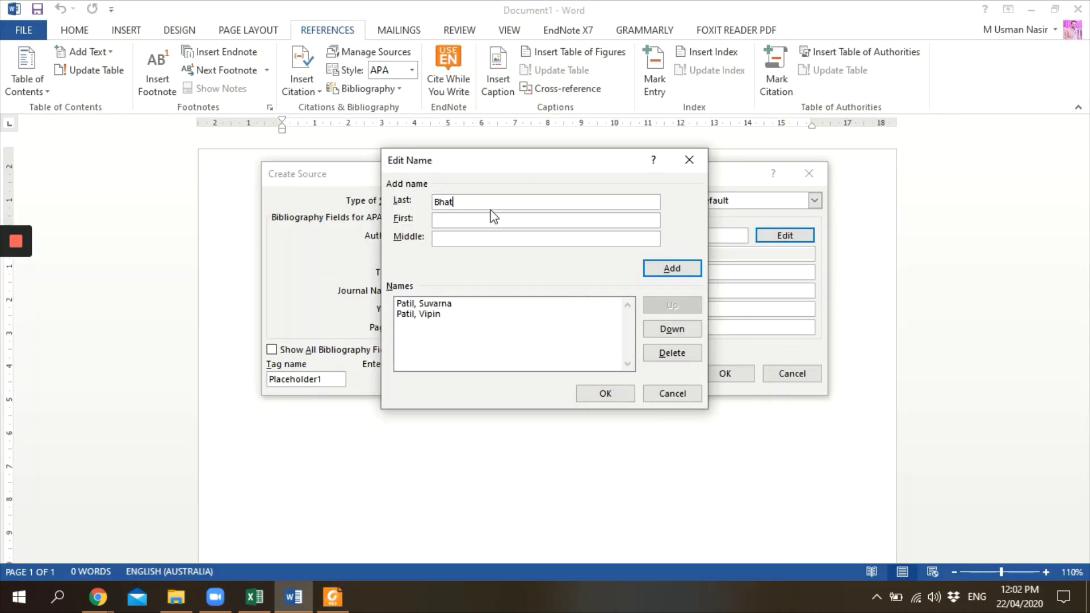
key("alt+Tab")
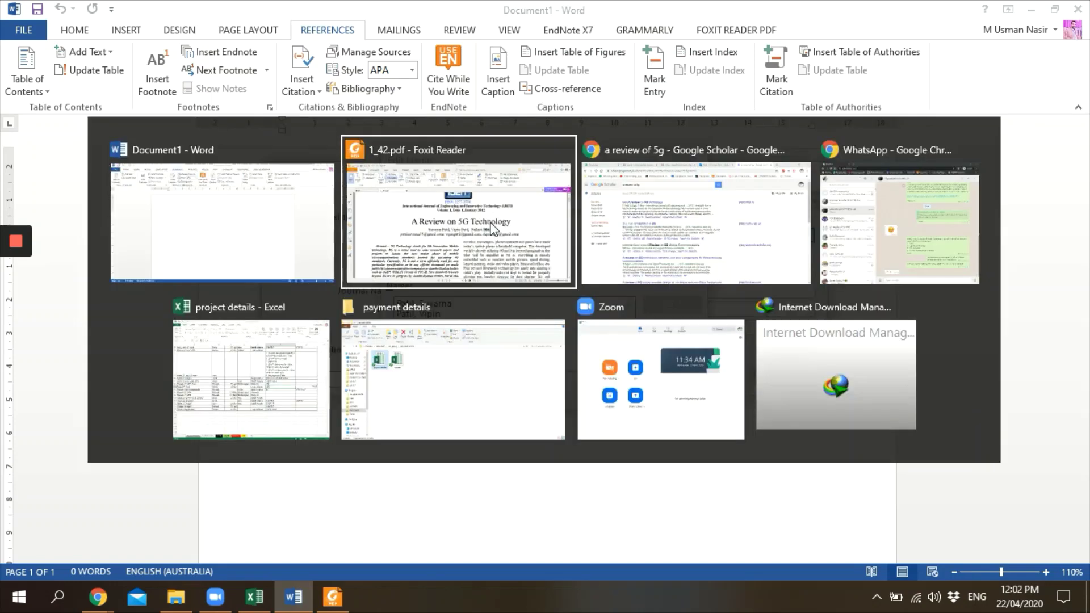
double_click(662, 326)
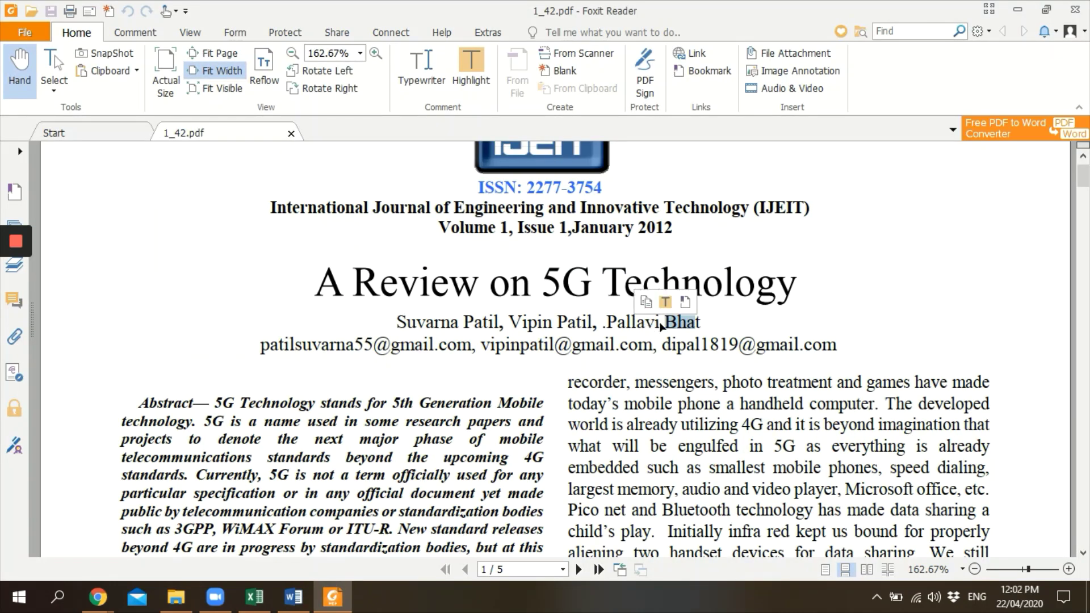
double_click(632, 326)
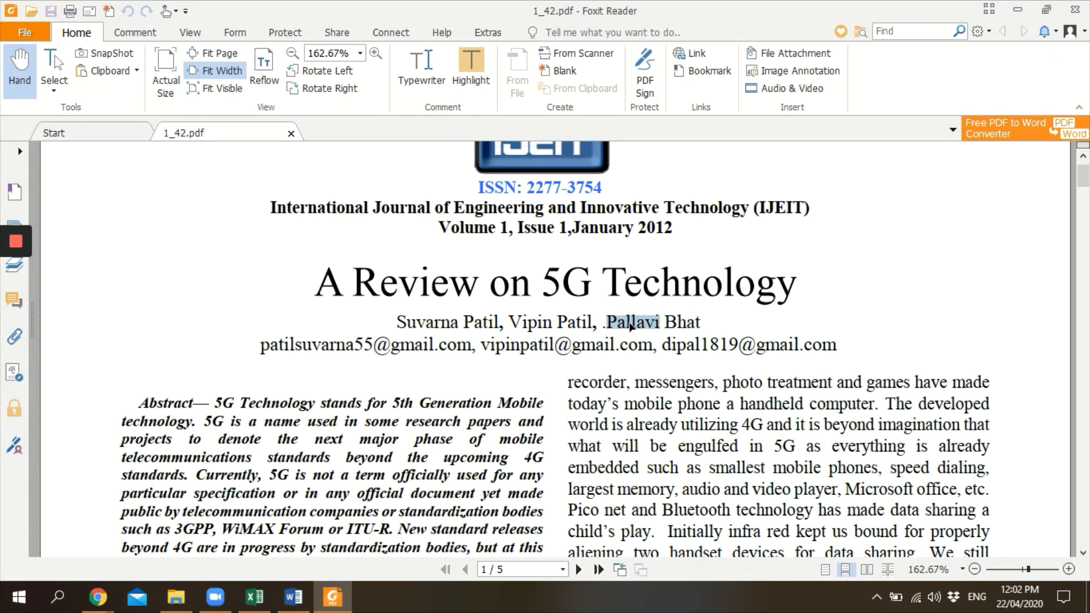
key("ctrl+c")
key("alt+Tab")
left_click(463, 221)
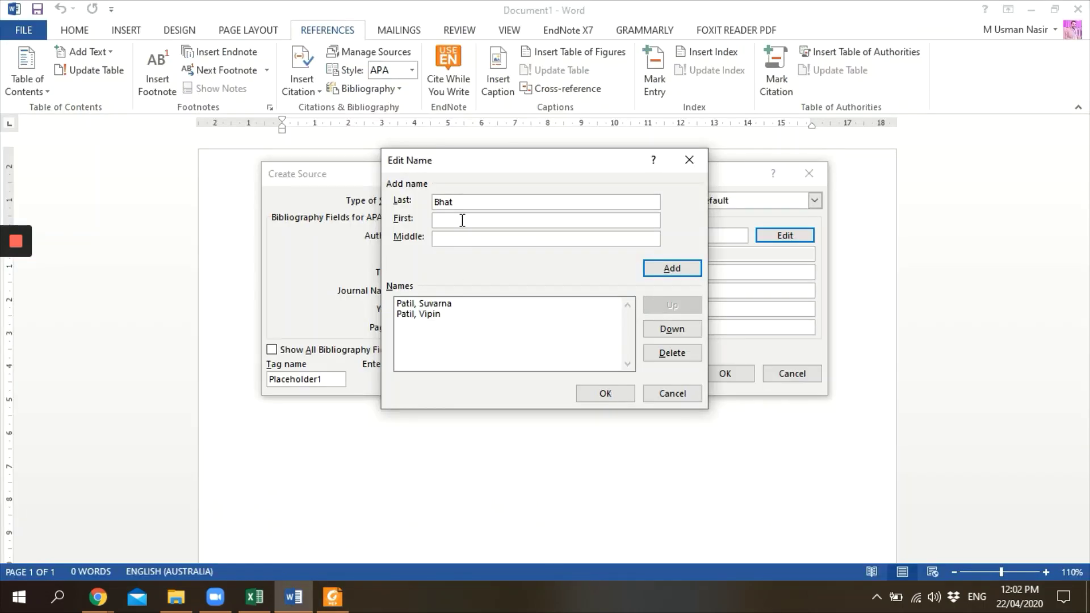
key("ctrl+v")
left_click(672, 270)
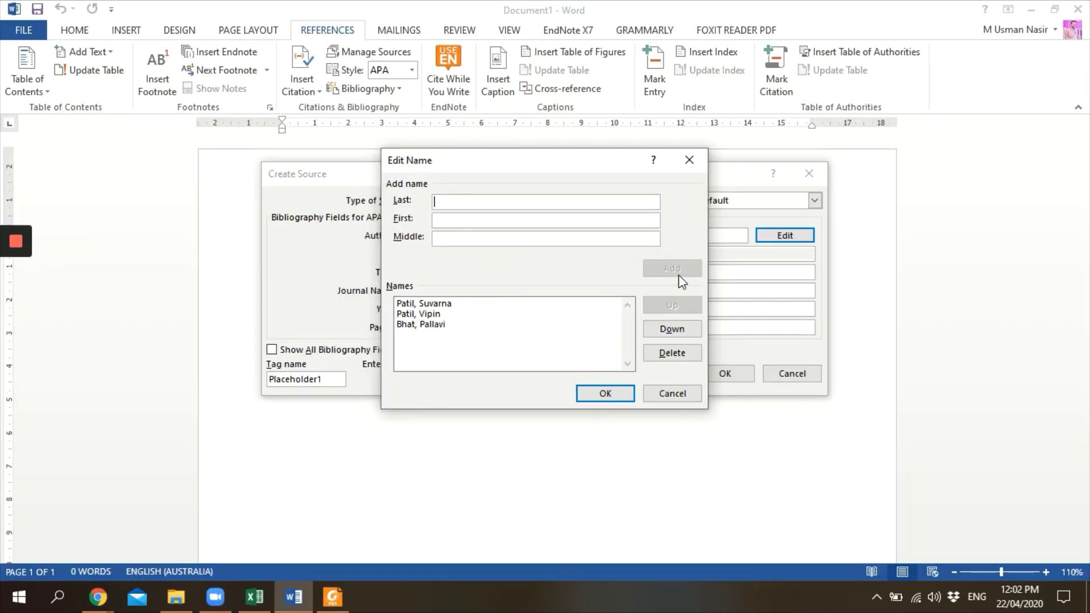
left_click(576, 396)
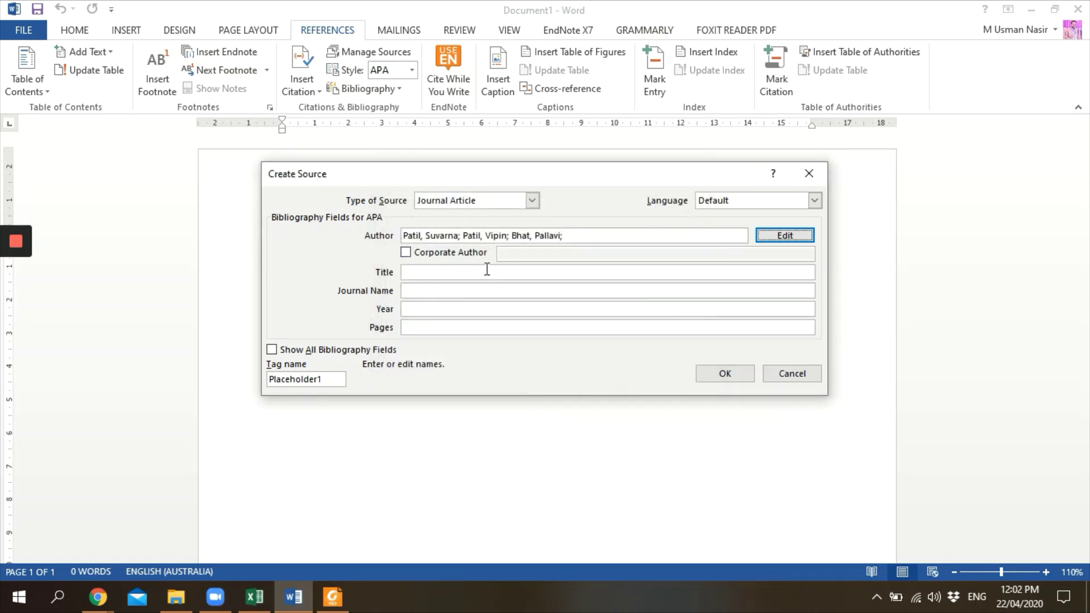
- Fill the Title field with A Review on 5G Technology copied from the PDF
key("alt+Tab")
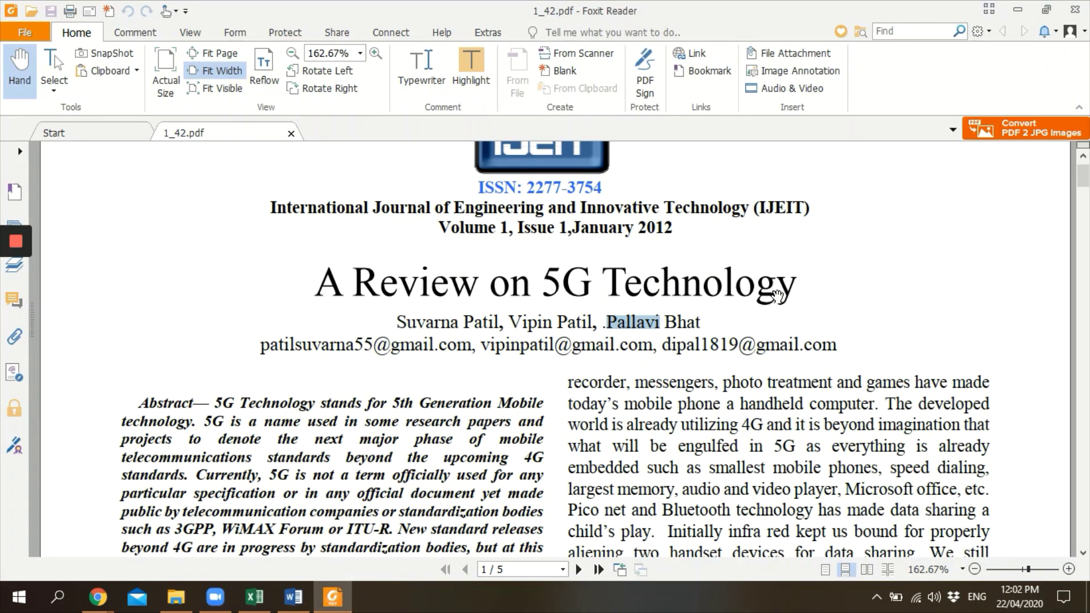
left_click_drag(315, 283, 792, 293)
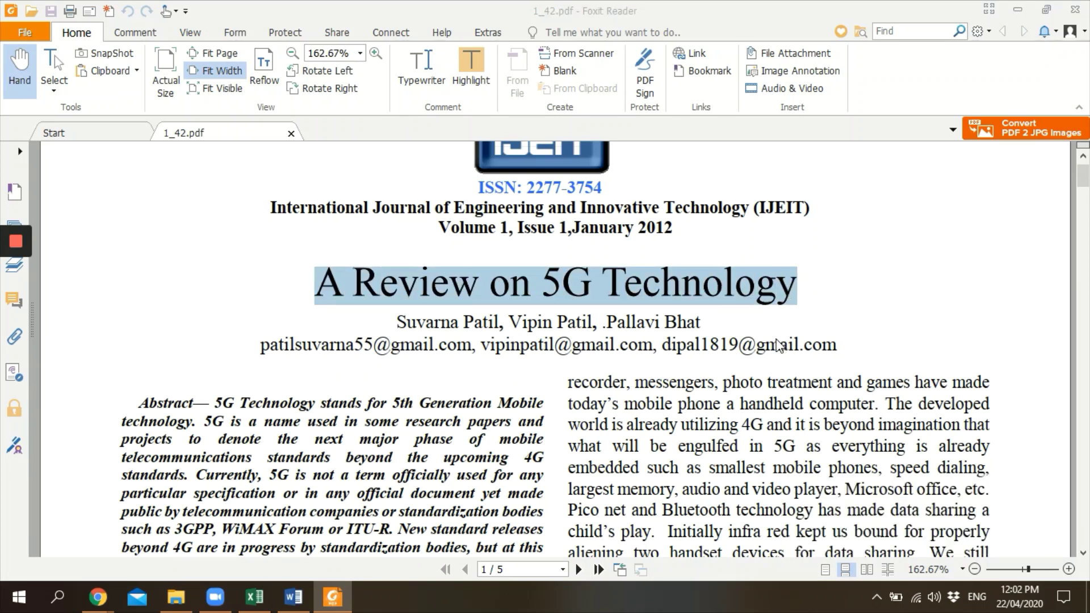
key("ctrl+c")
key("alt+Tab")
left_click(457, 275)
key("ctrl+v")
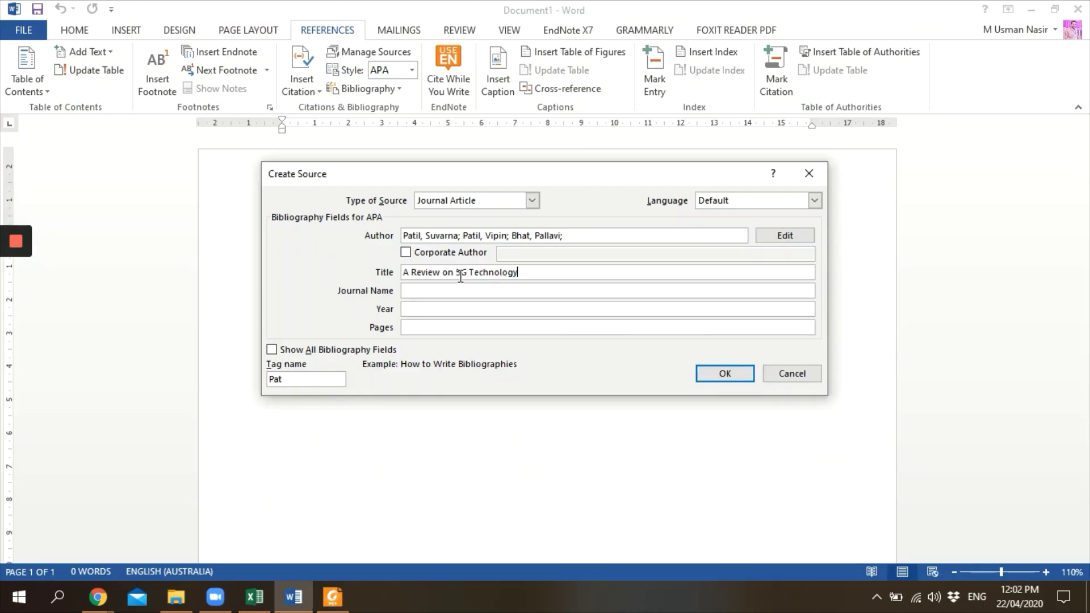
- Fill Journal Name with International Journal of Engineering and Innovative Technology (IJEIT) from the PDF
key("alt+Tab")
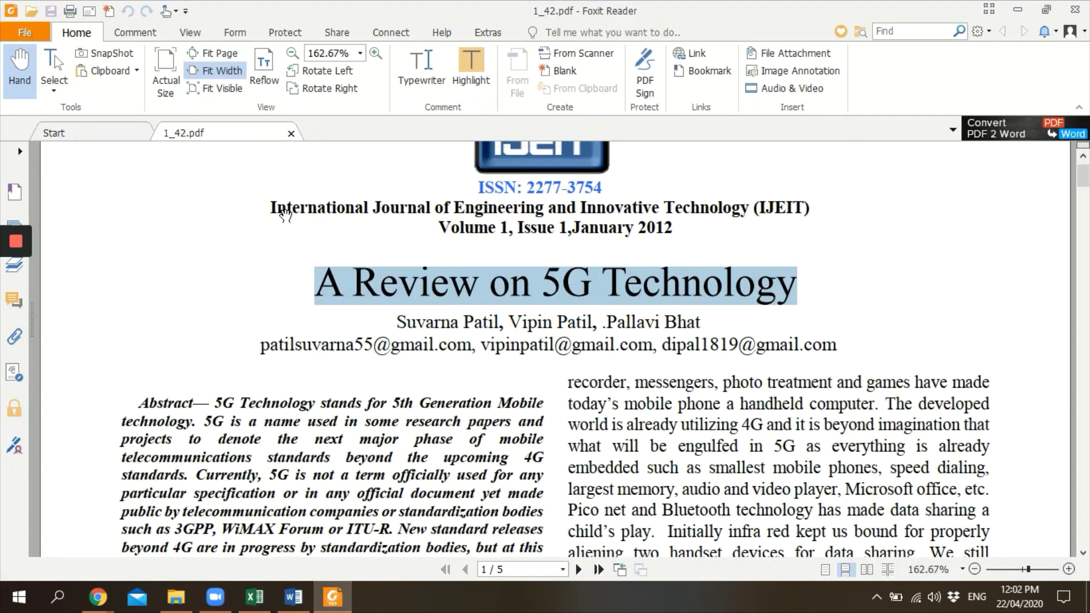
left_click_drag(271, 205, 816, 205)
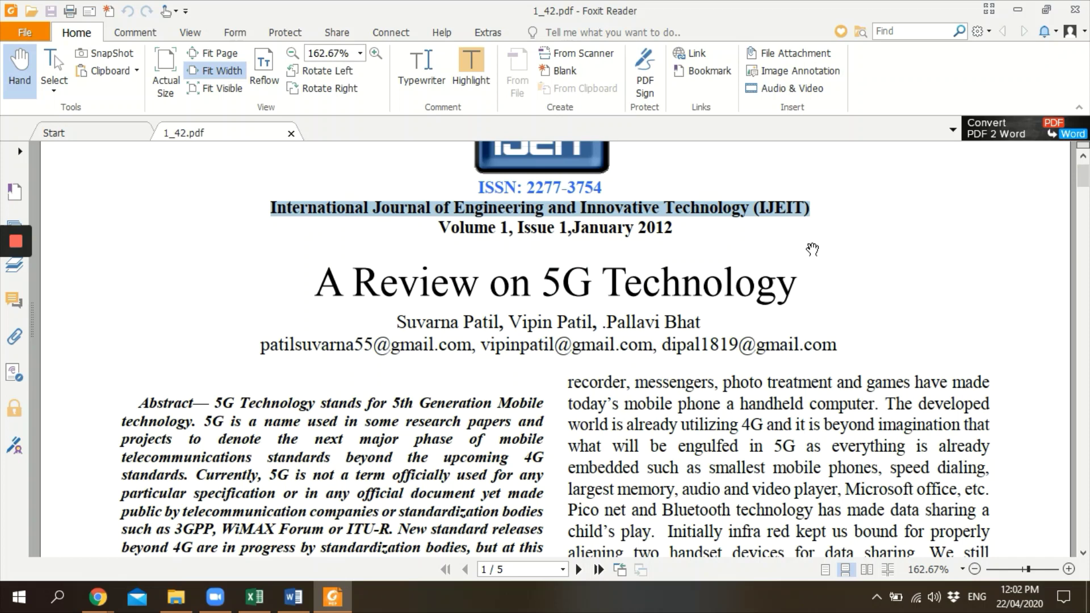
key("ctrl+c")
key("alt+Tab")
left_click(491, 293)
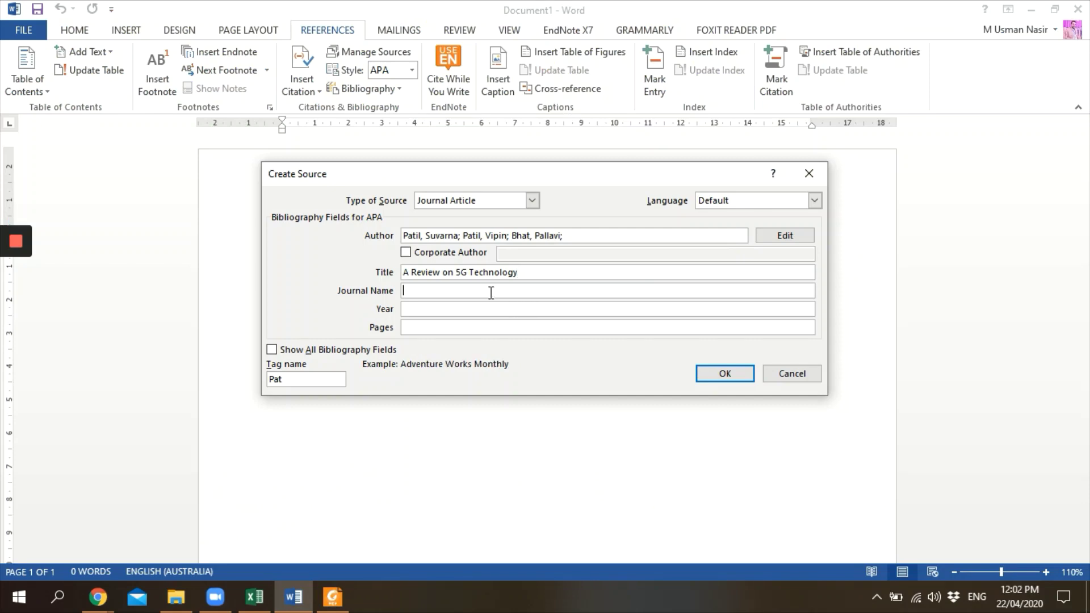
key("ctrl+v")
left_click(467, 305)
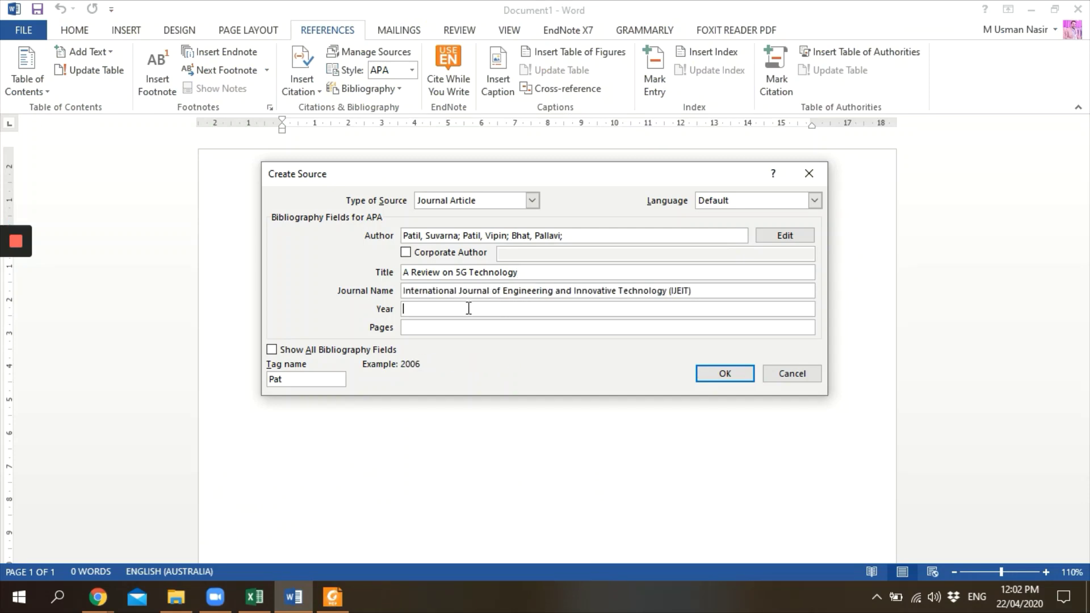
key("alt+Tab")
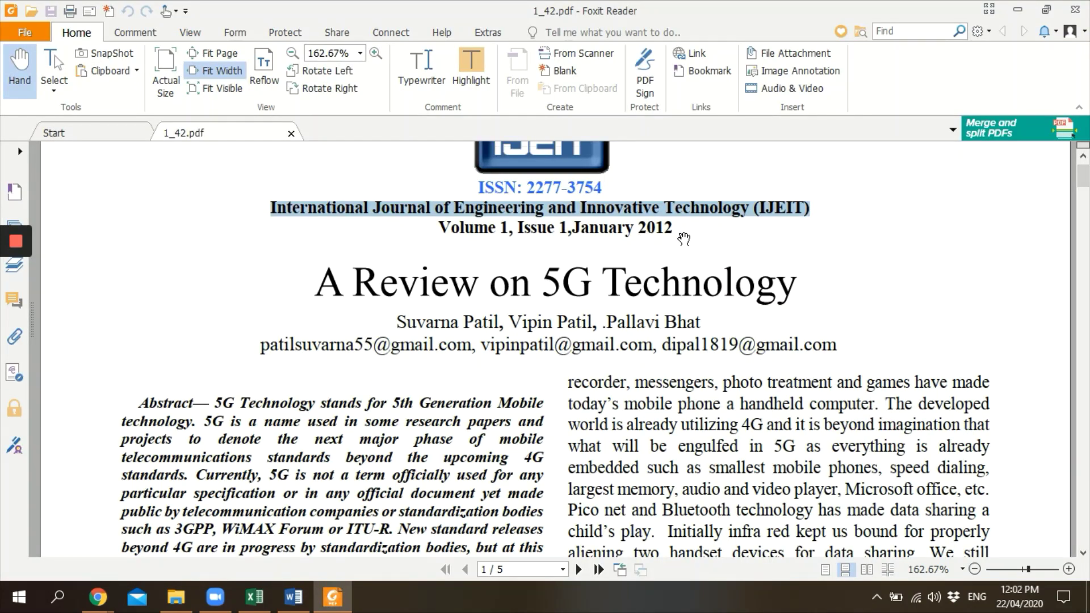
key("alt+Tab")
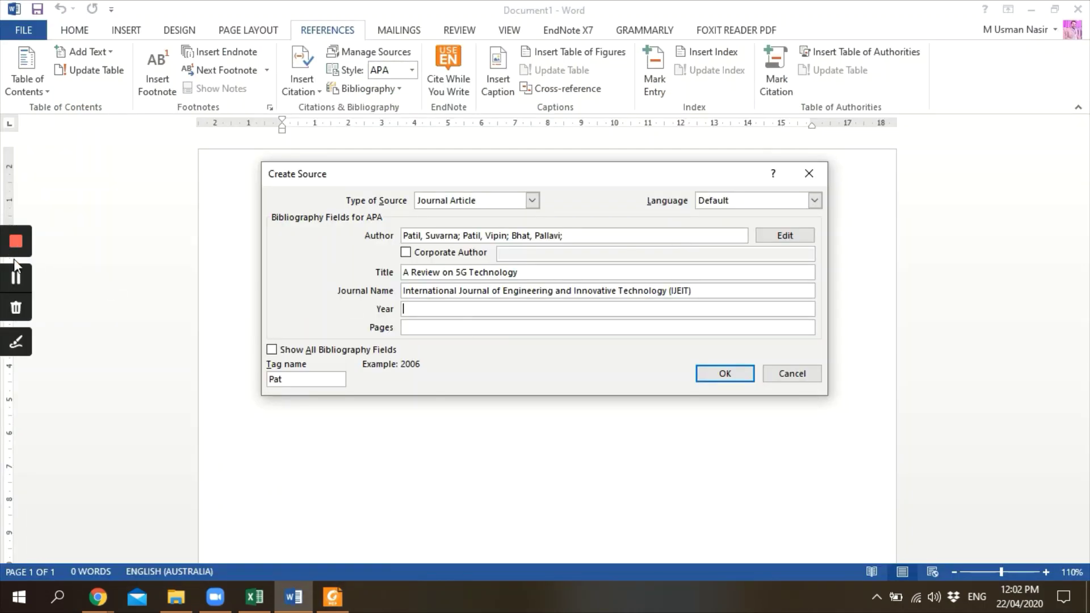
- Move to the Year field and check the year 2012 in the PDF
left_click(17, 284)
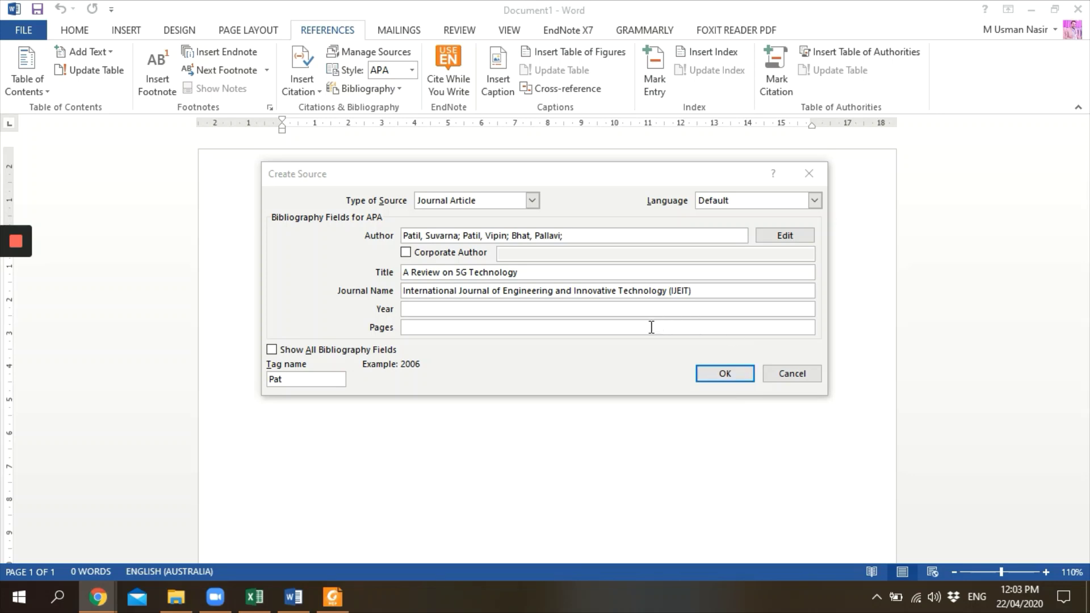
left_click(614, 304)
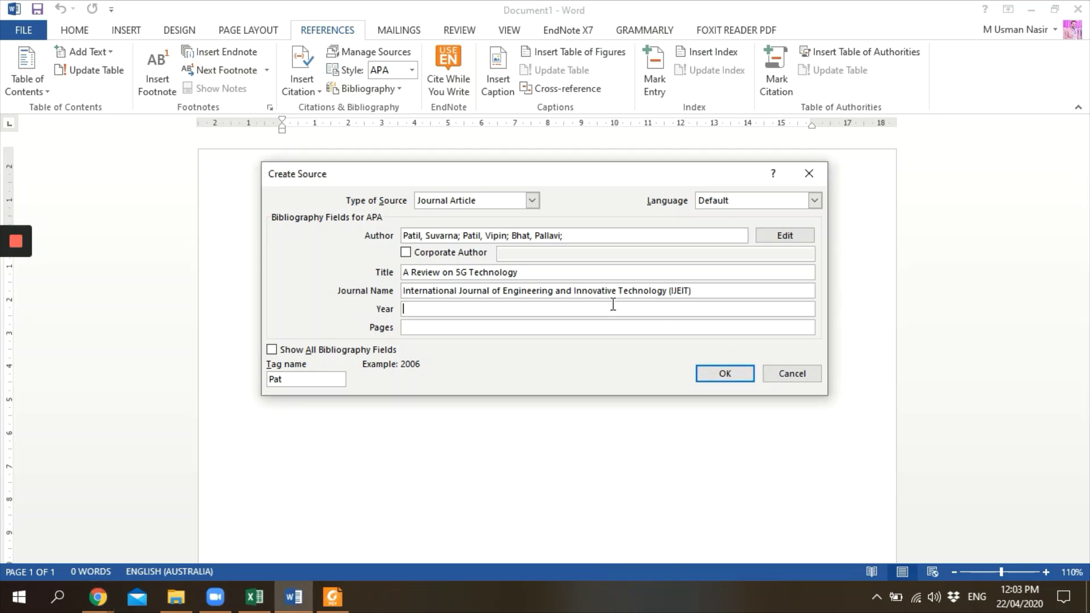
key("alt+Tab")
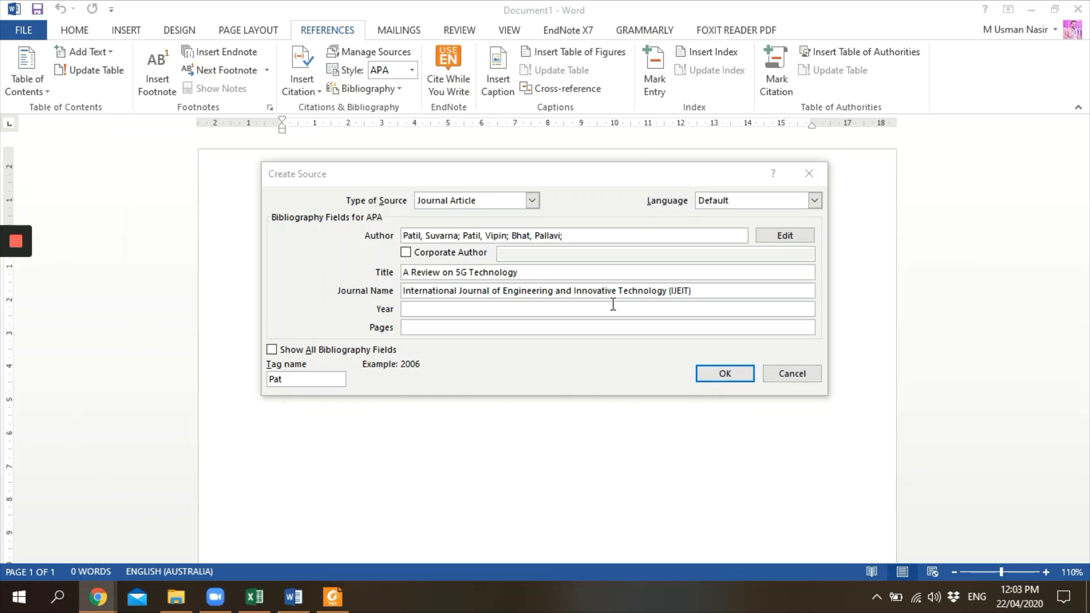
key("alt+Tab")
key("alt+Tab")
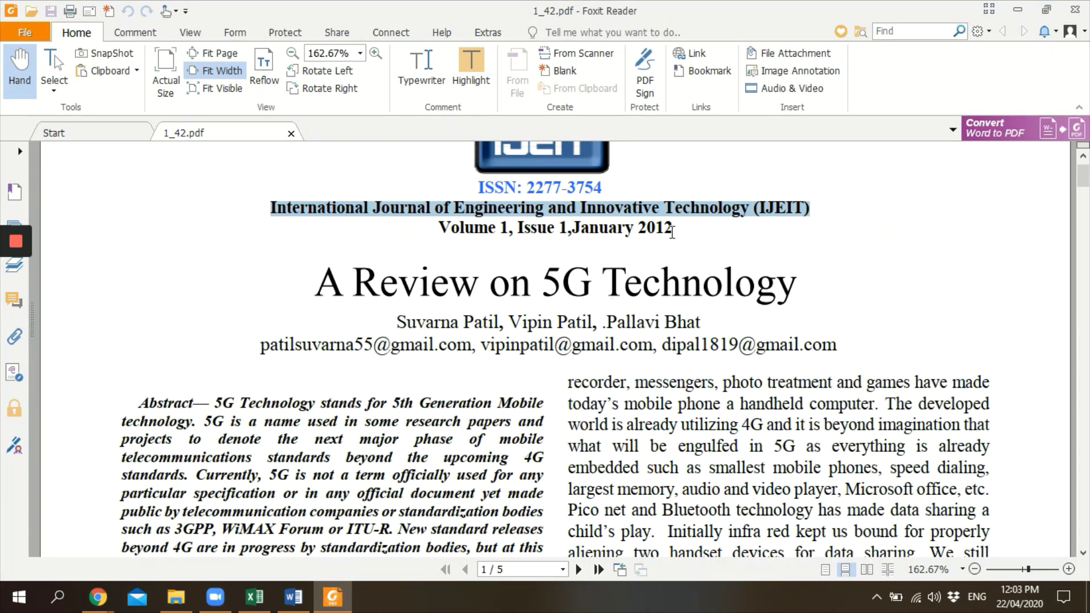
left_click(651, 232)
key("alt+Tab")
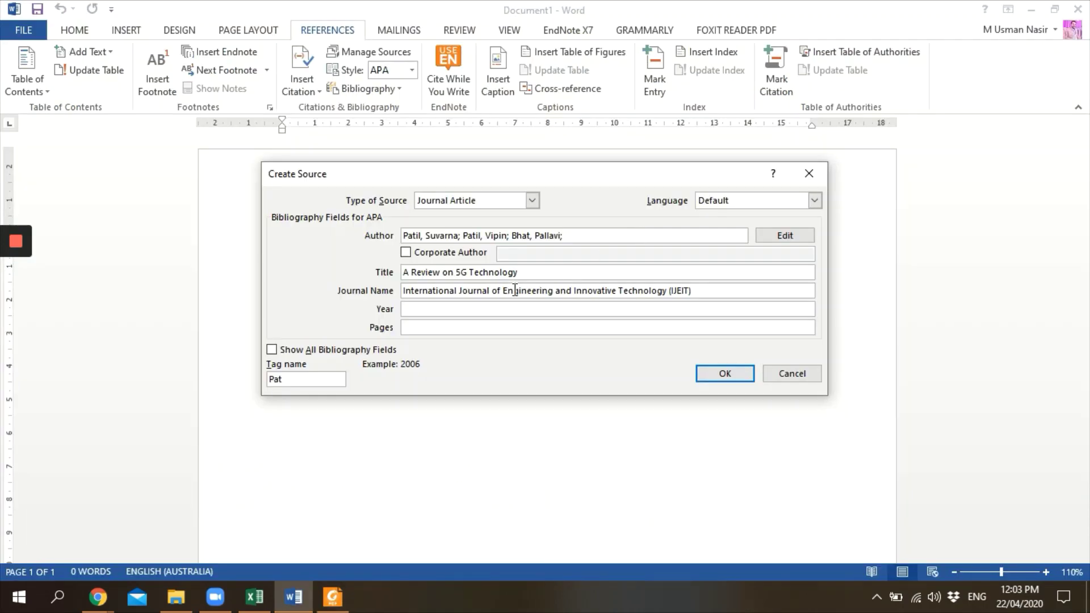
type("201")
key("alt+Tab")
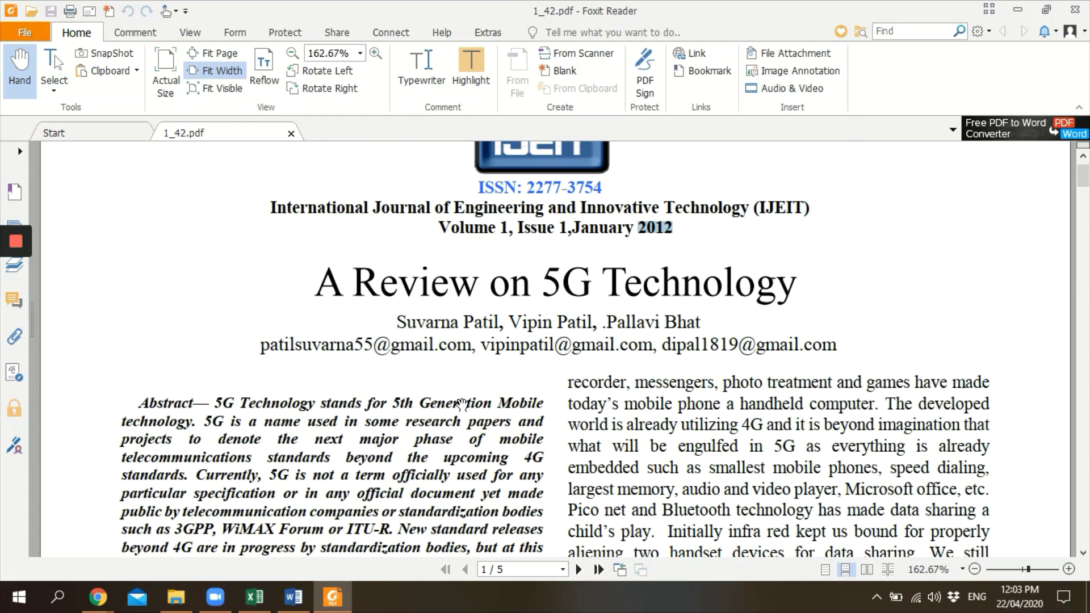
scroll(566, 322, "up", 1)
- Check the ISSN 2277-3754 in the PDF, then bring up the Google Scholar results
left_click_drag(527, 236, 605, 237)
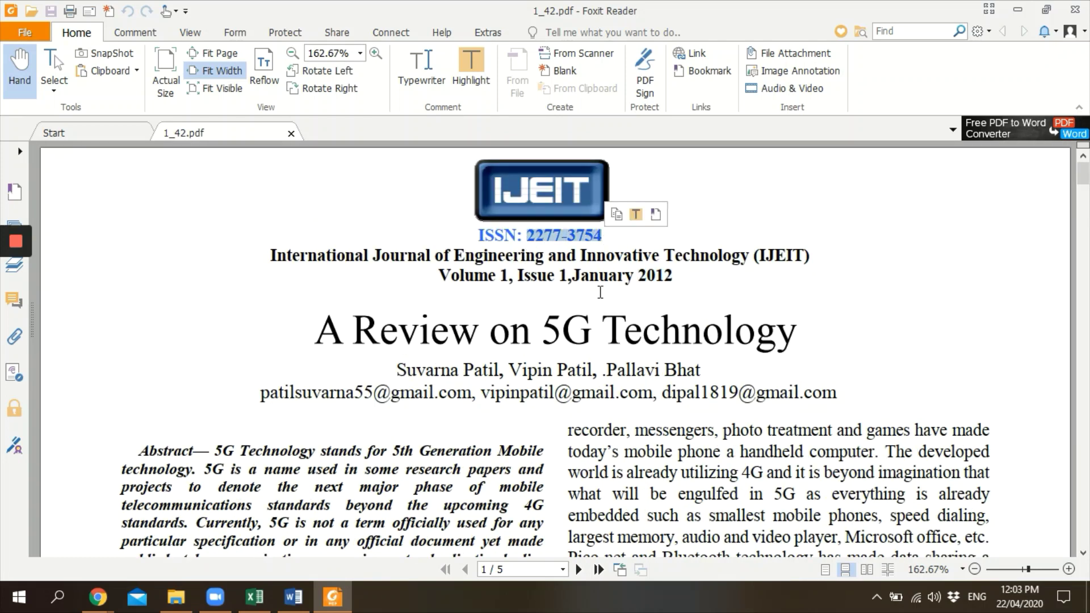
left_click(598, 307)
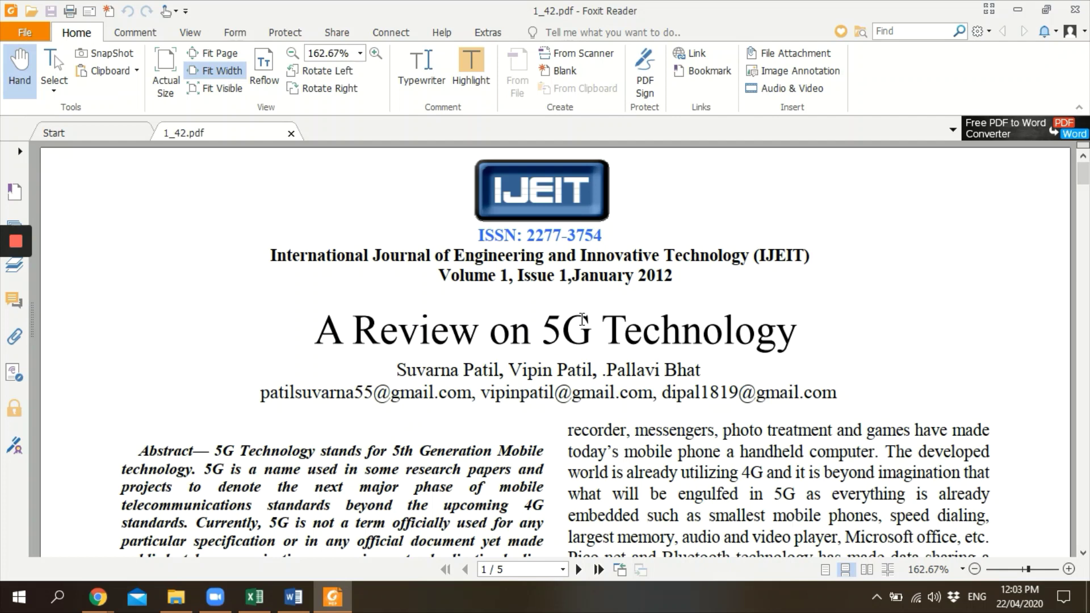
key("alt+Tab")
key("alt+Tab")
key("alt+Tab")
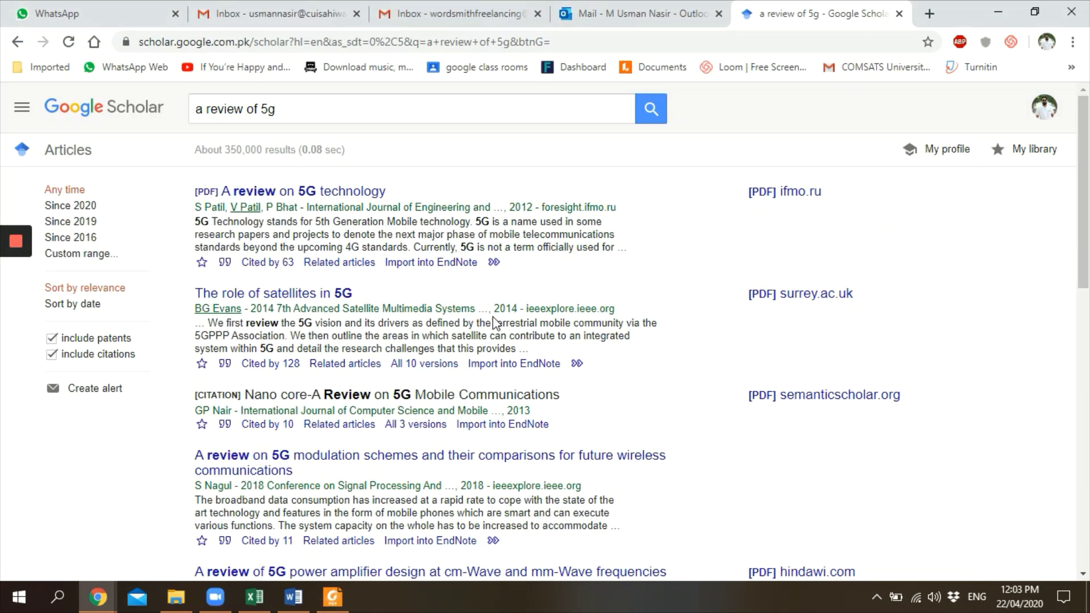
- Import the first result's citation into EndNote via the downloaded scholar.enw file
left_click(441, 267)
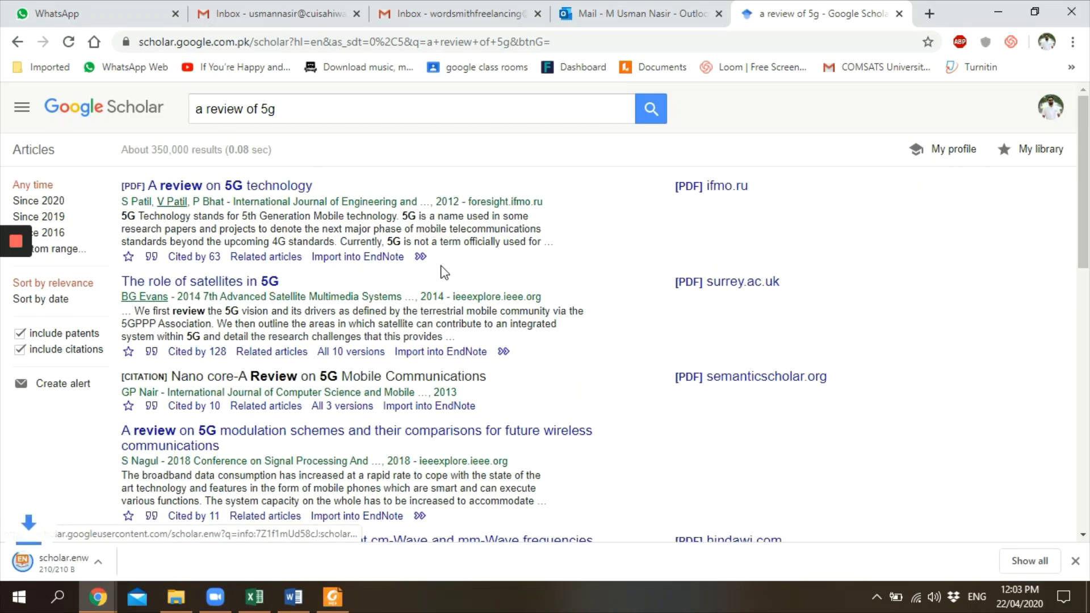
left_click(81, 572)
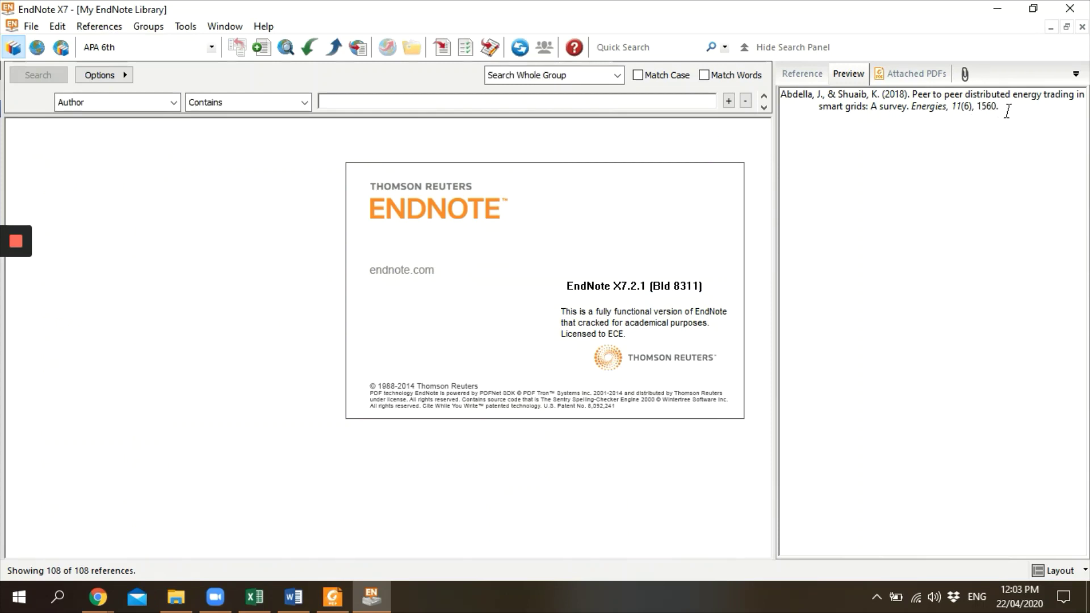
- In the imported reference's APA preview, pick out the page range 26-30, then return to Scholar
left_click(563, 151)
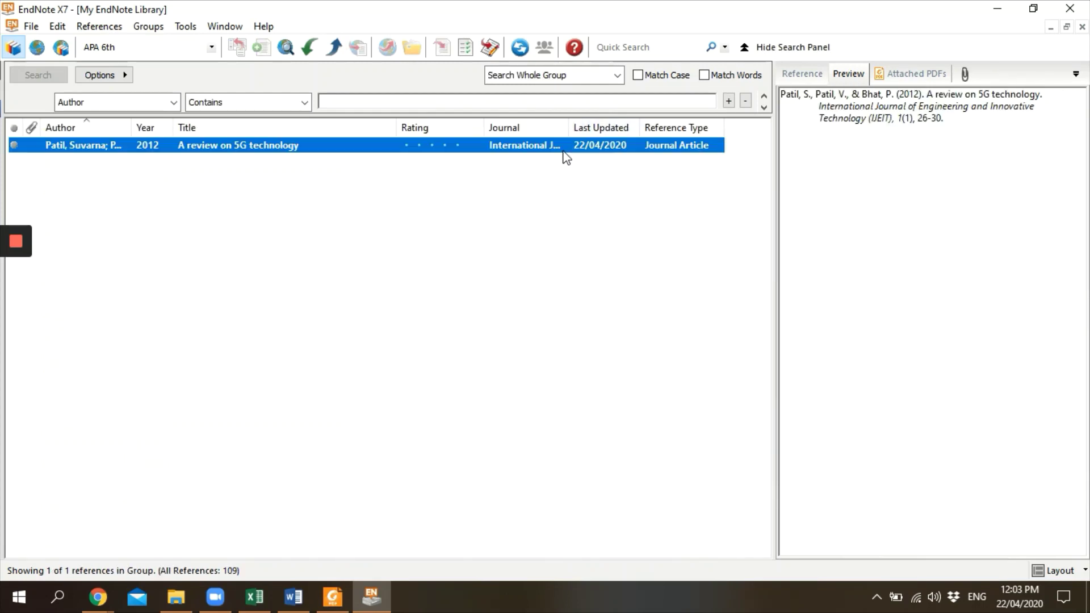
left_click(923, 123)
left_click_drag(918, 128, 944, 127)
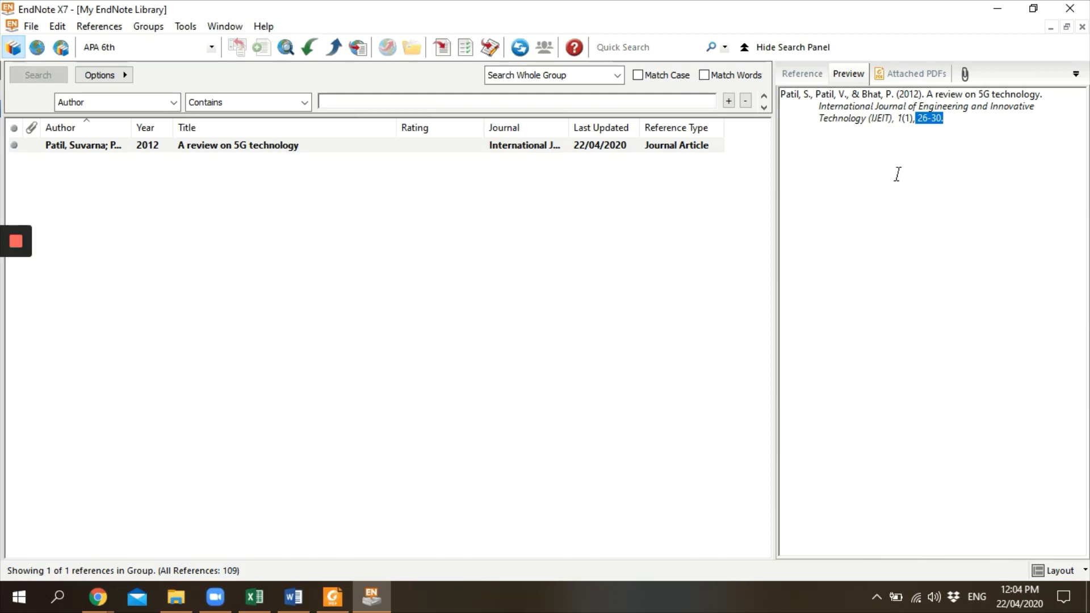
left_click(921, 125)
left_click_drag(927, 123, 944, 123)
key("alt+Tab")
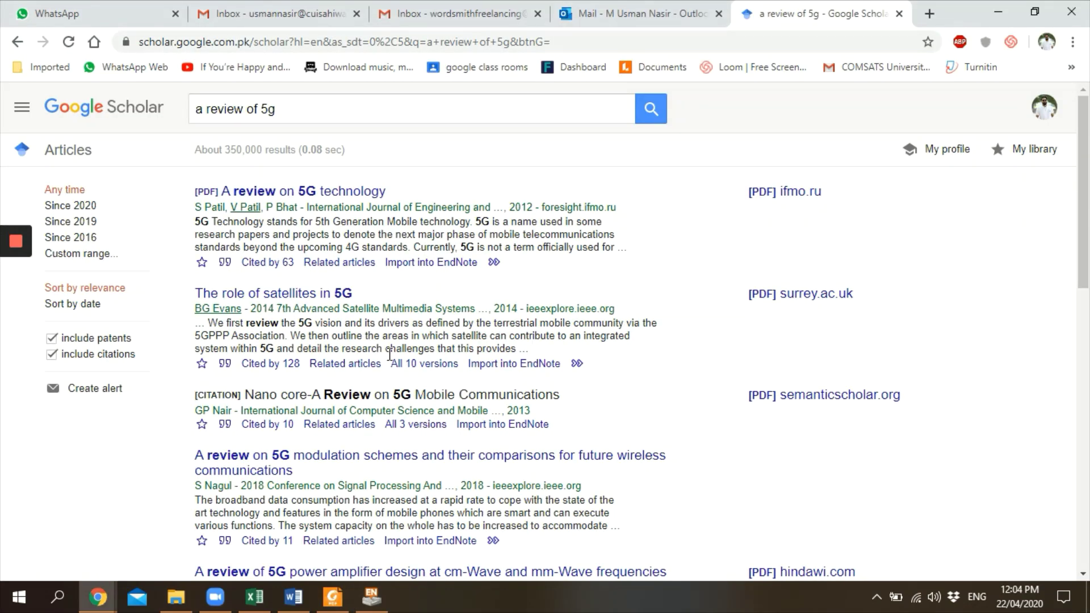
- Enter pages 26-30 for the journal source and show every bibliography field
key("alt+Tab")
key("Tab")
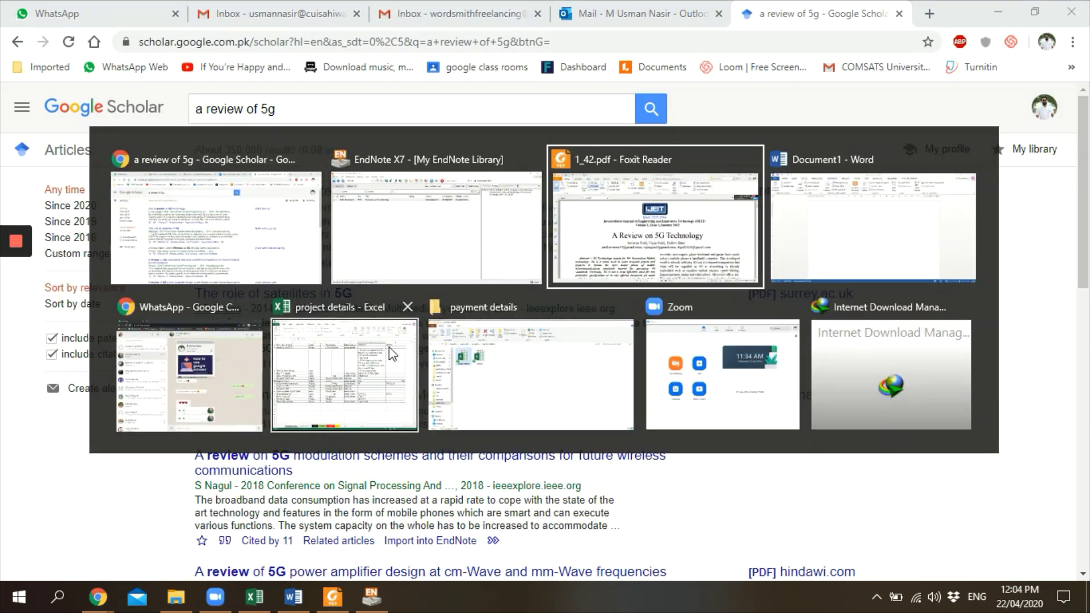
key("alt+Tab")
left_click(441, 329)
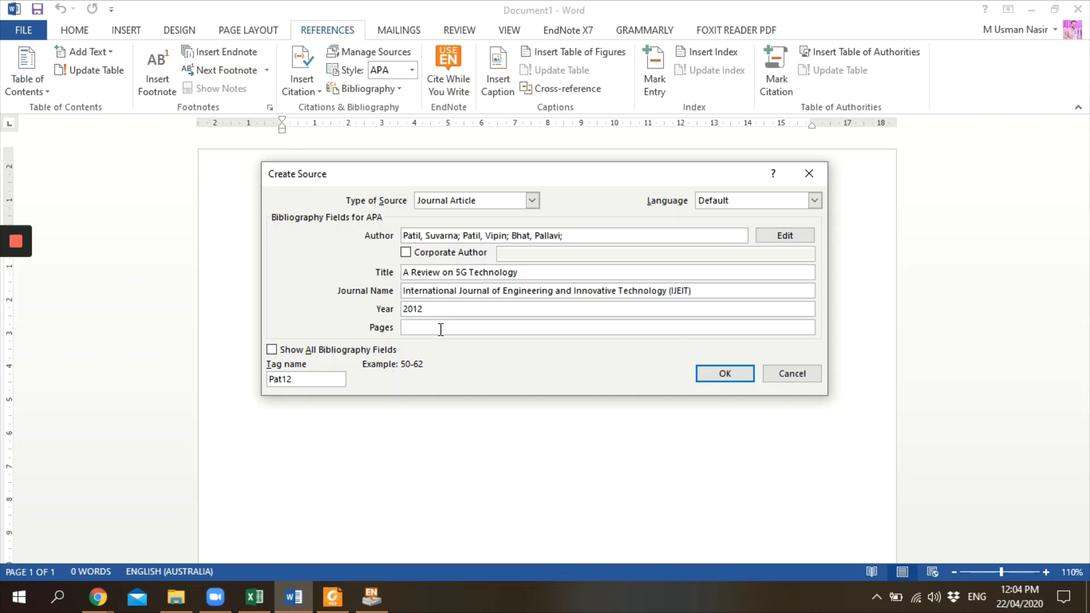
type("26-30")
left_click(286, 349)
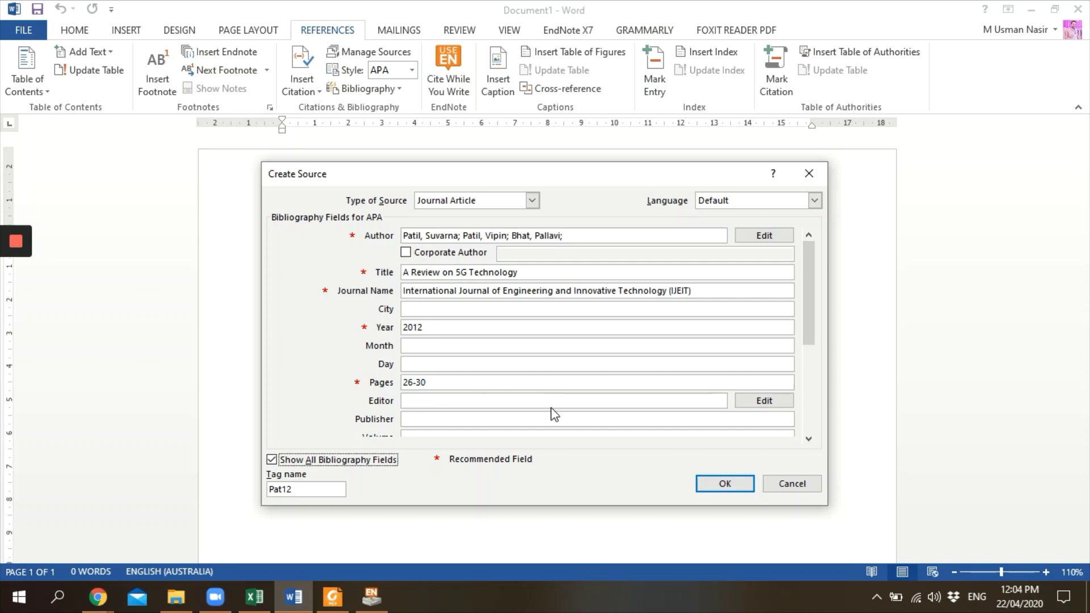
left_click_drag(807, 290, 809, 353)
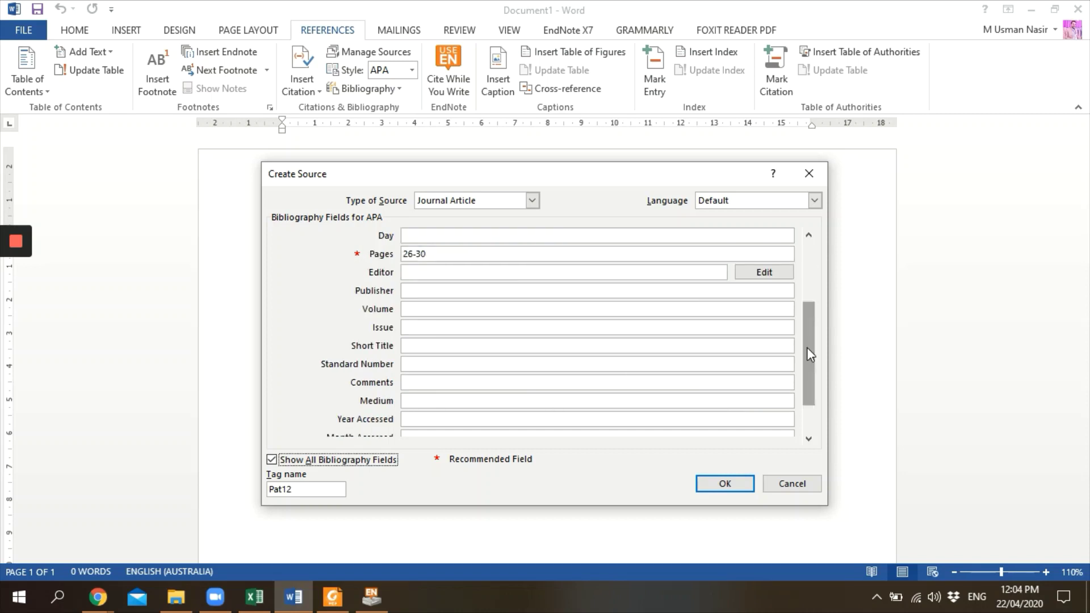
- Enter volume 1 and issue 1, checking the 5G review PDF for the details
left_click(467, 310)
key("alt+Tab")
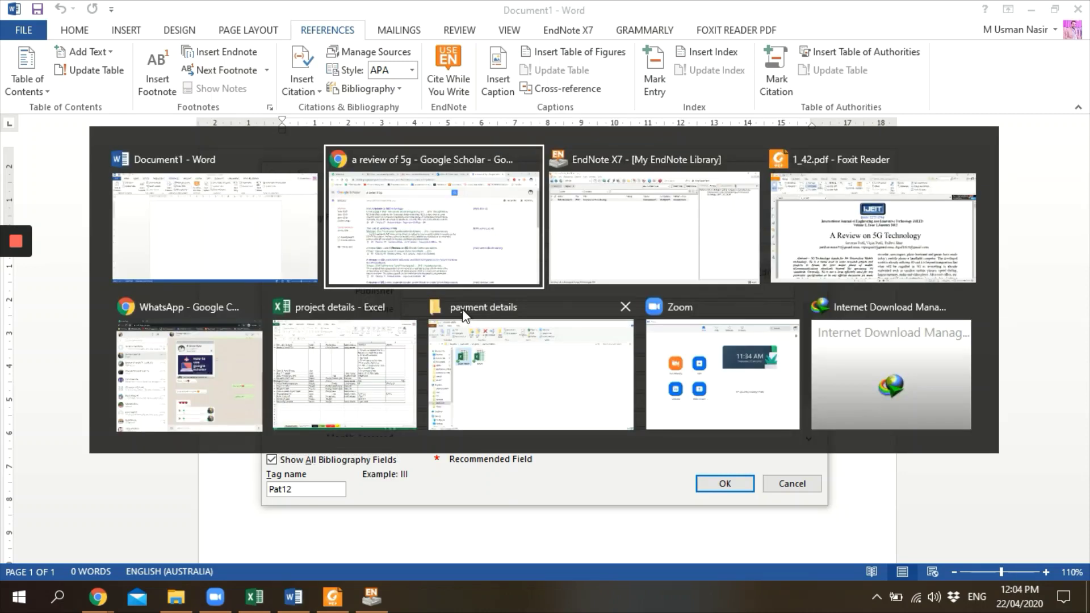
key("Tab")
key("Tab")
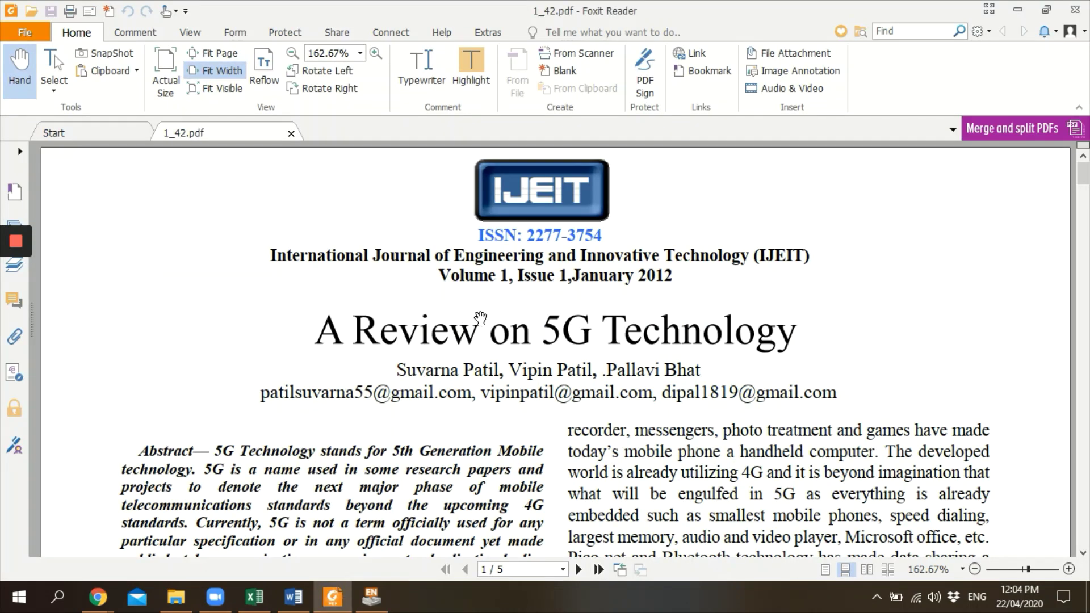
key("alt+Tab")
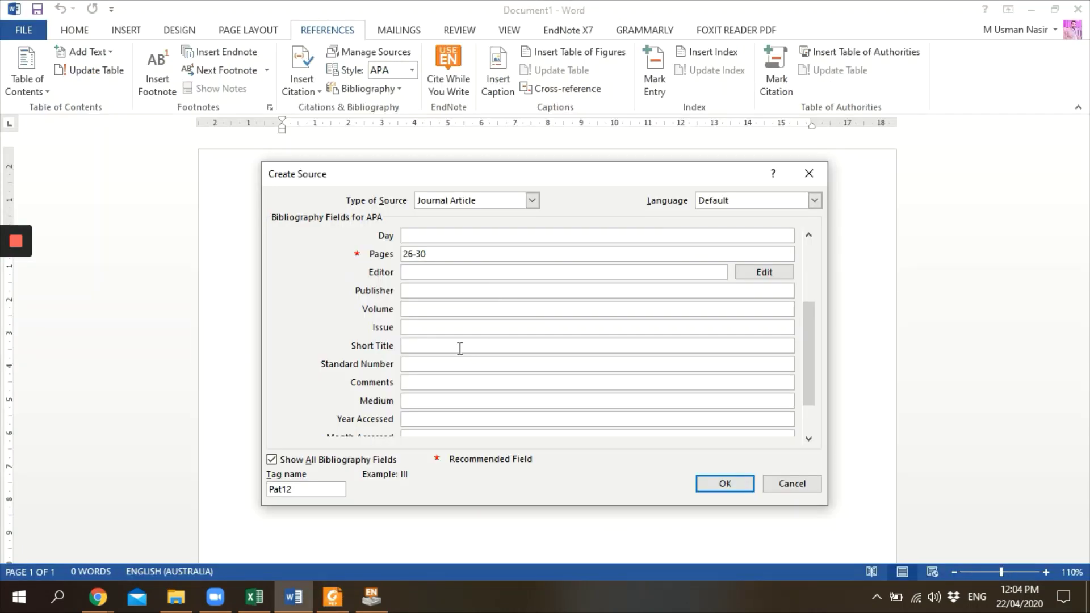
key("alt+Tab")
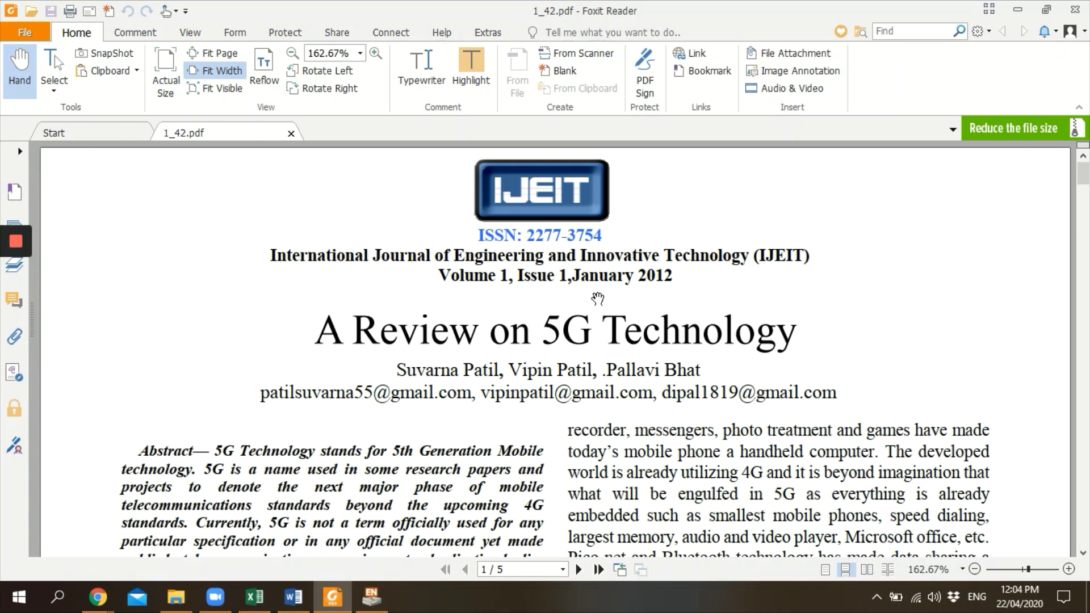
key("alt+Tab")
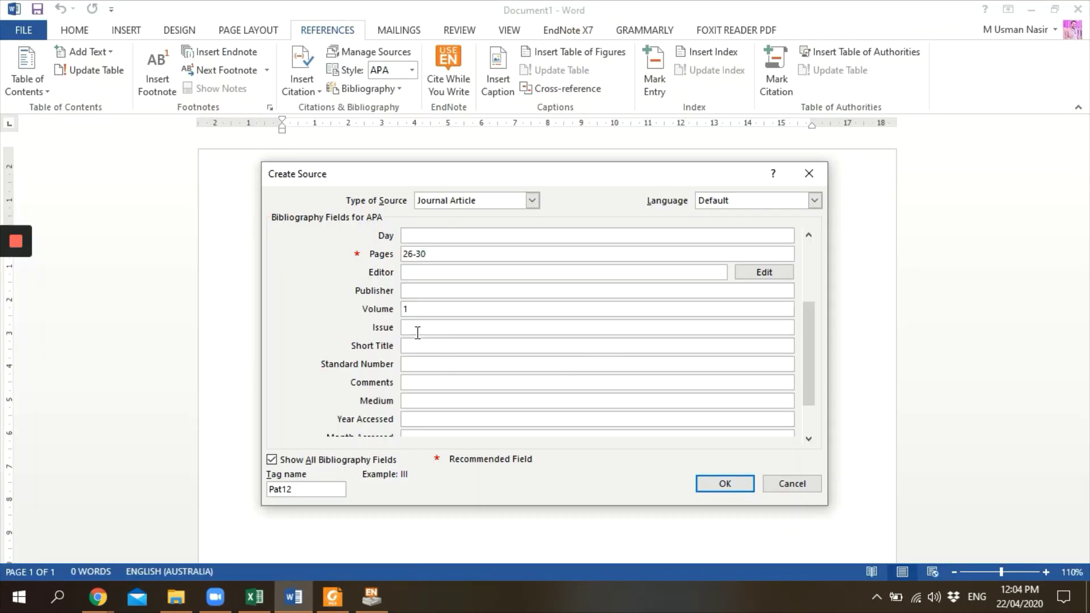
left_click(418, 330)
key("alt+Tab")
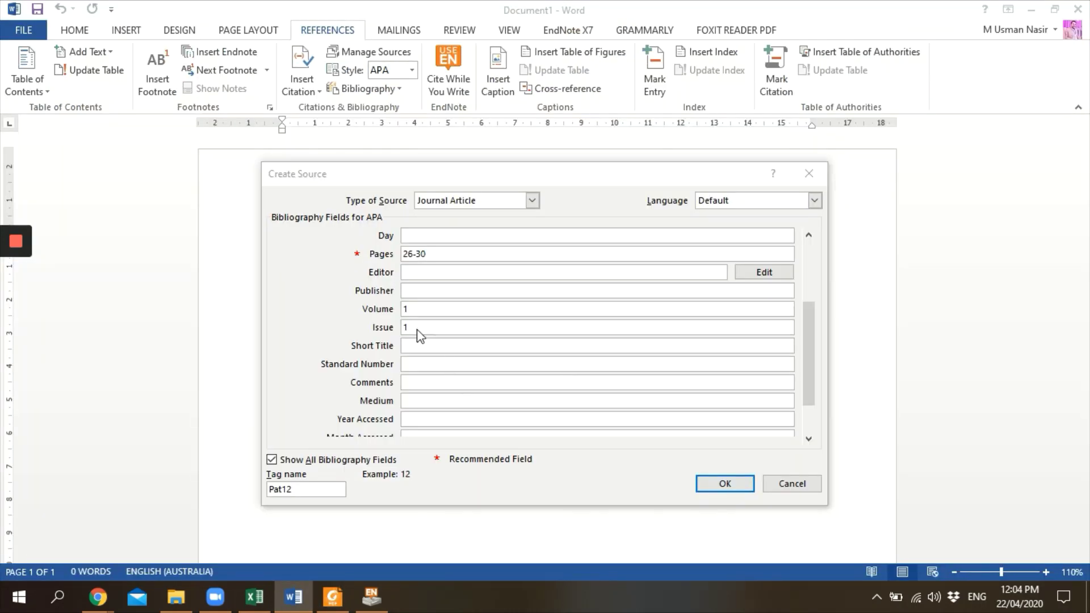
scroll(497, 369, "down", 1)
scroll(496, 369, "down", 3)
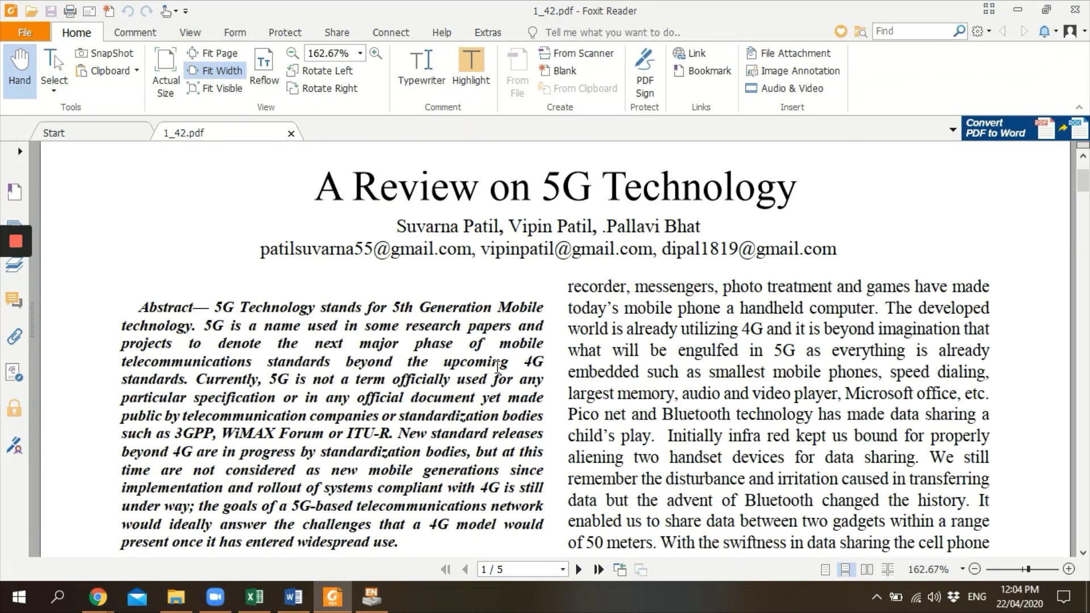
scroll(497, 369, "down", 4)
scroll(497, 369, "down", 6)
scroll(497, 367, "down", 3)
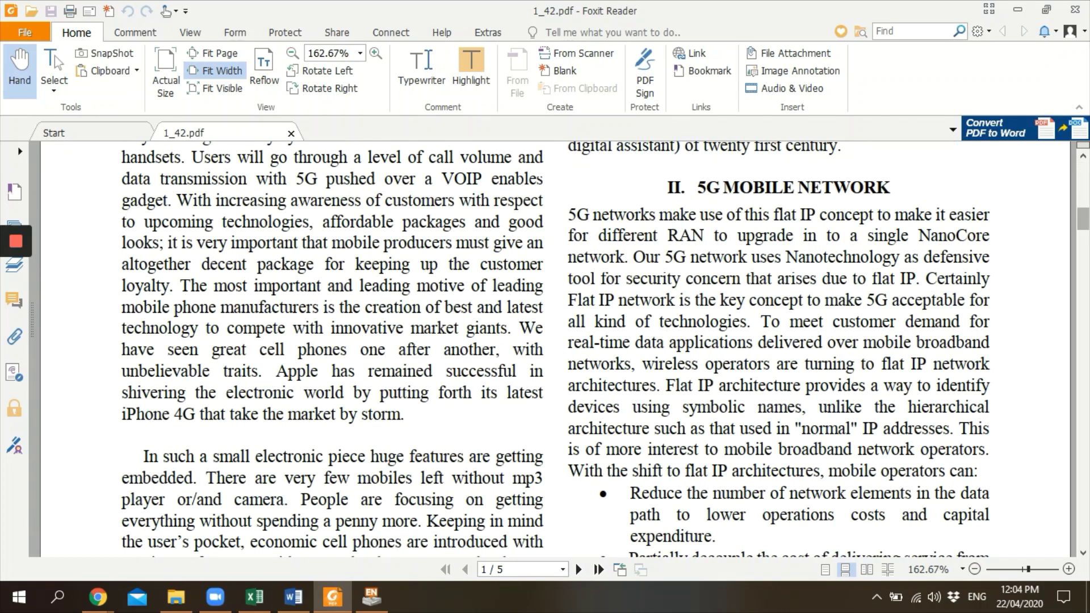
mouse_move(1082, 220)
left_mouse_down()
mouse_move(1081, 554)
mouse_move(1081, 166)
left_mouse_up()
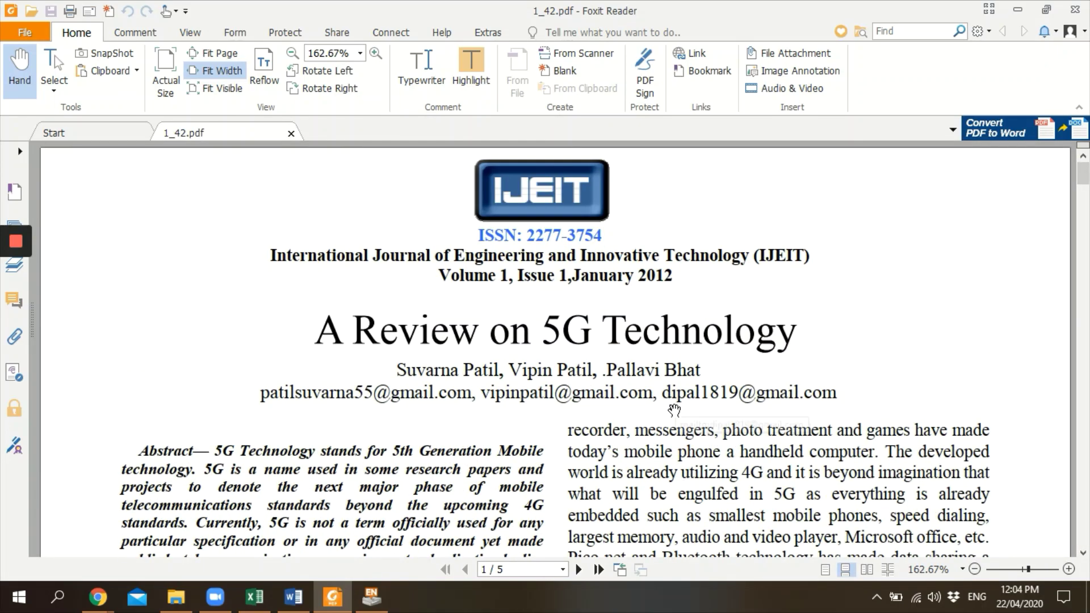
- Return from the 5G review PDF to the Google Scholar results
key("alt+Tab")
key("alt+Tab")
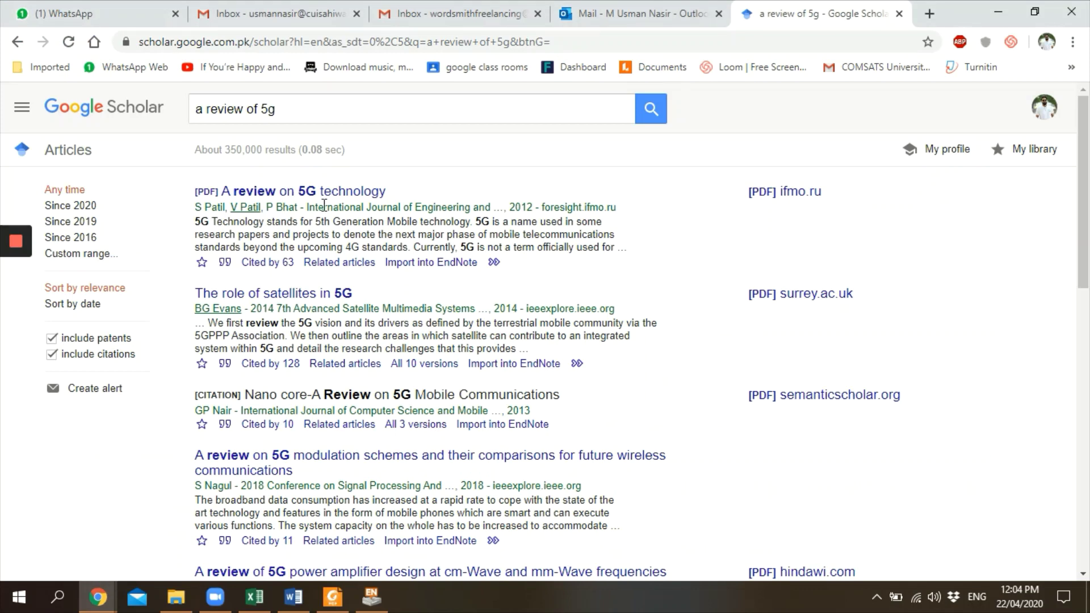
- Open the 5G review's PDF link in a new tab and cancel the duplicate download
right_click(281, 192)
left_click(304, 205)
left_click(820, 2)
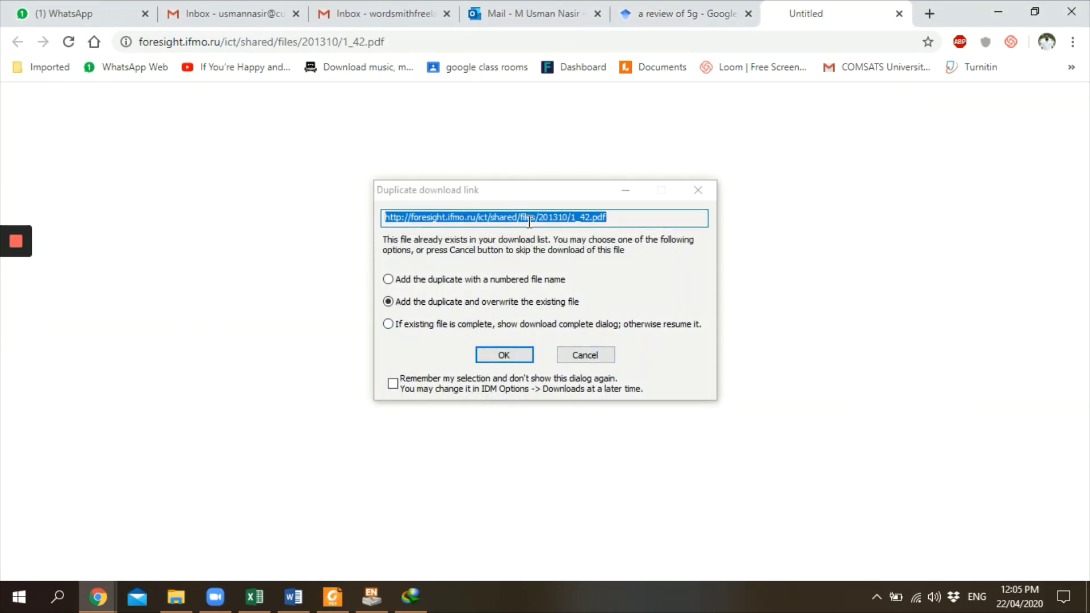
left_click(599, 356)
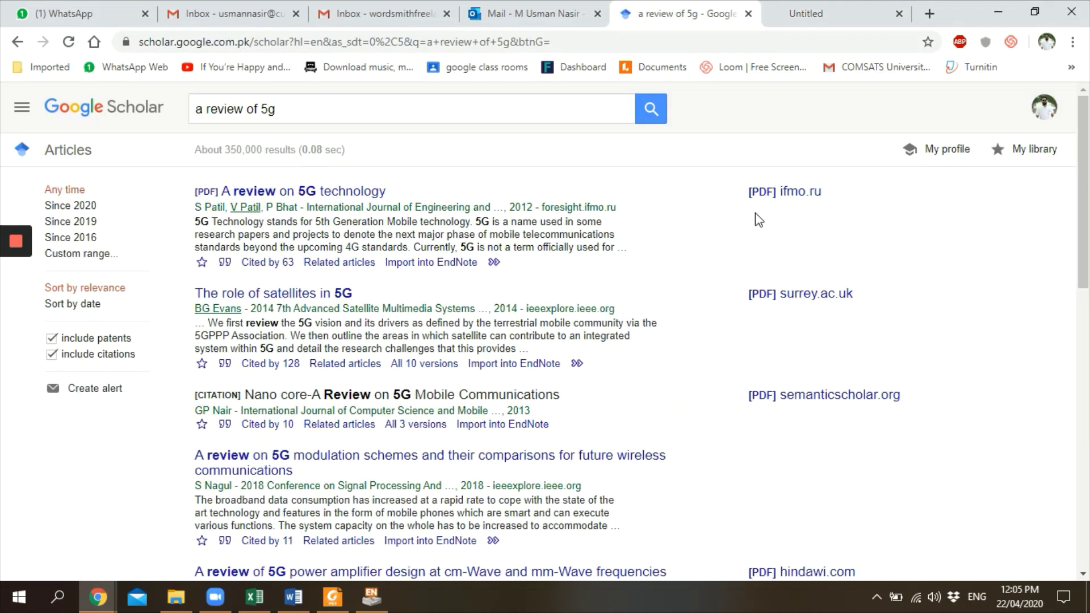
- Open the 'A review on 5G technology' result and decline the duplicate download again
left_click(302, 195)
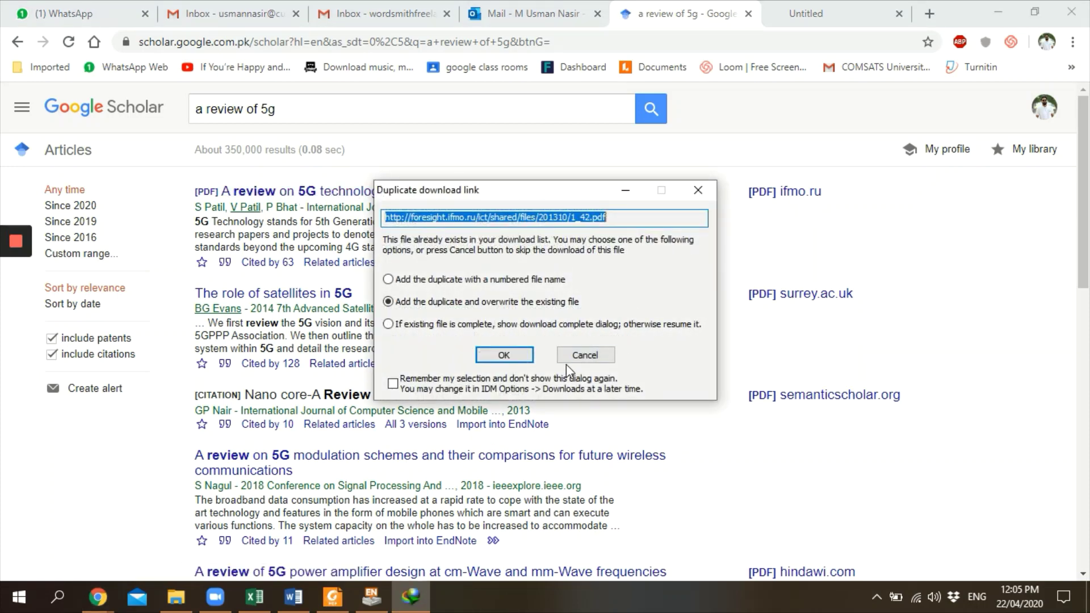
left_click_drag(616, 219, 381, 219)
left_click(572, 353)
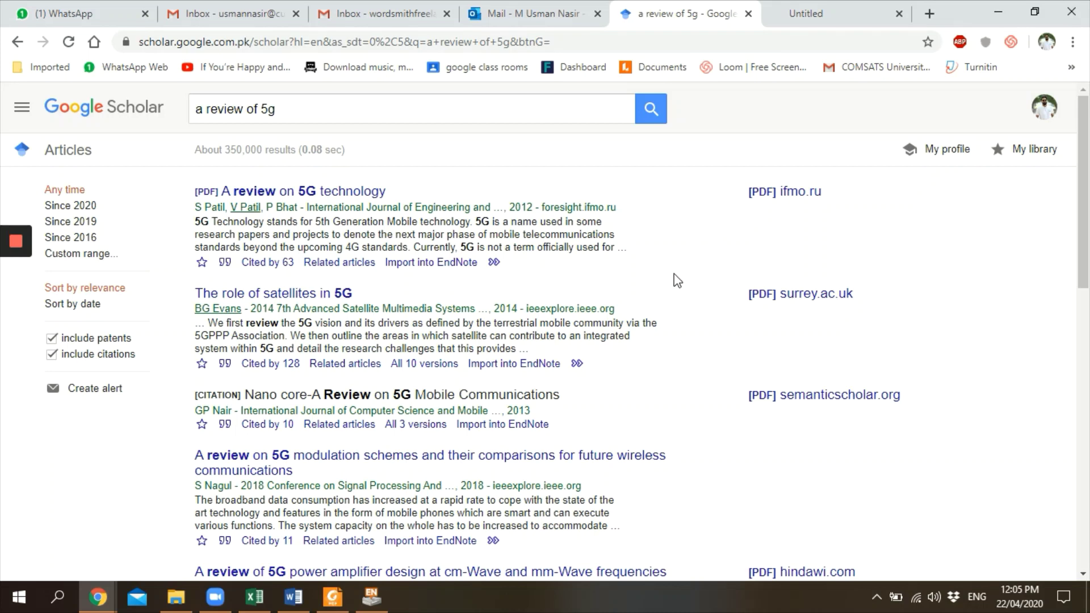
- Open 'The role of satellites in 5G' on IEEE Xplore and put the PDF viewer away
middle_click(320, 302)
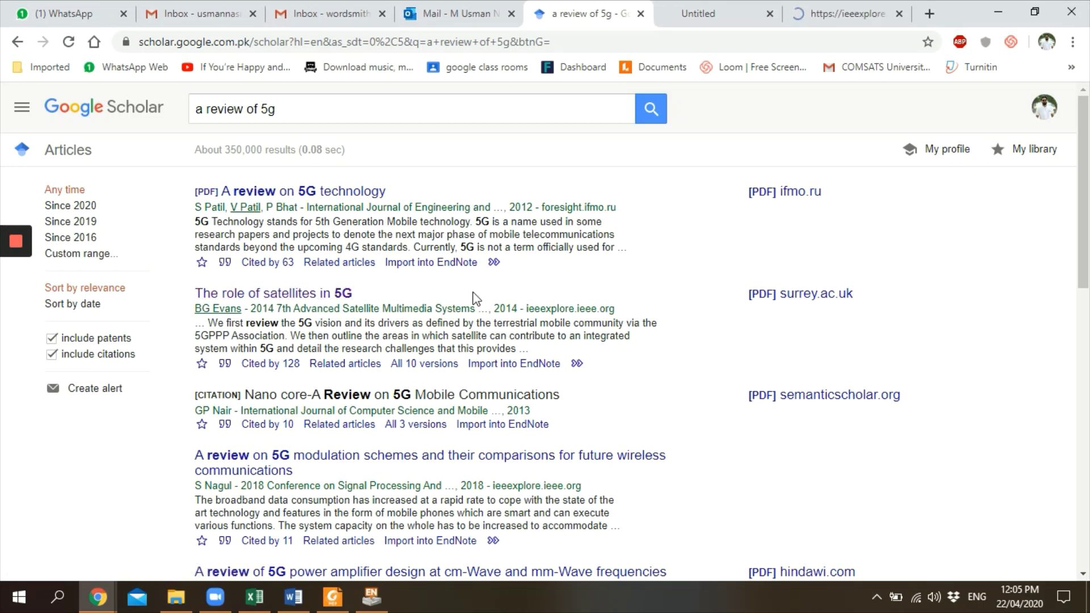
left_click(840, 8)
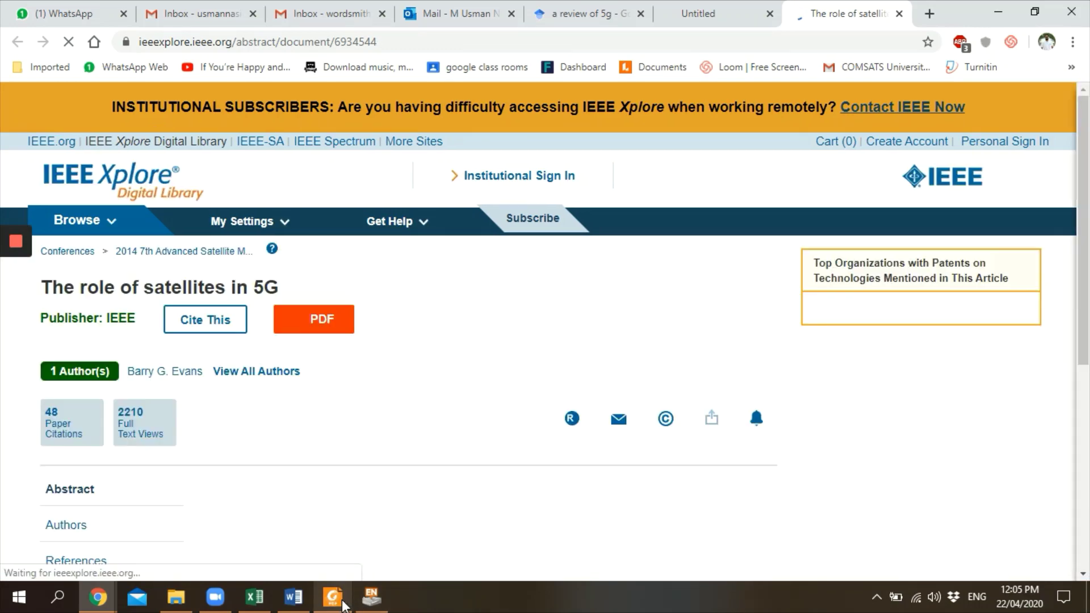
left_click(333, 597)
scroll(417, 325, "down", 1)
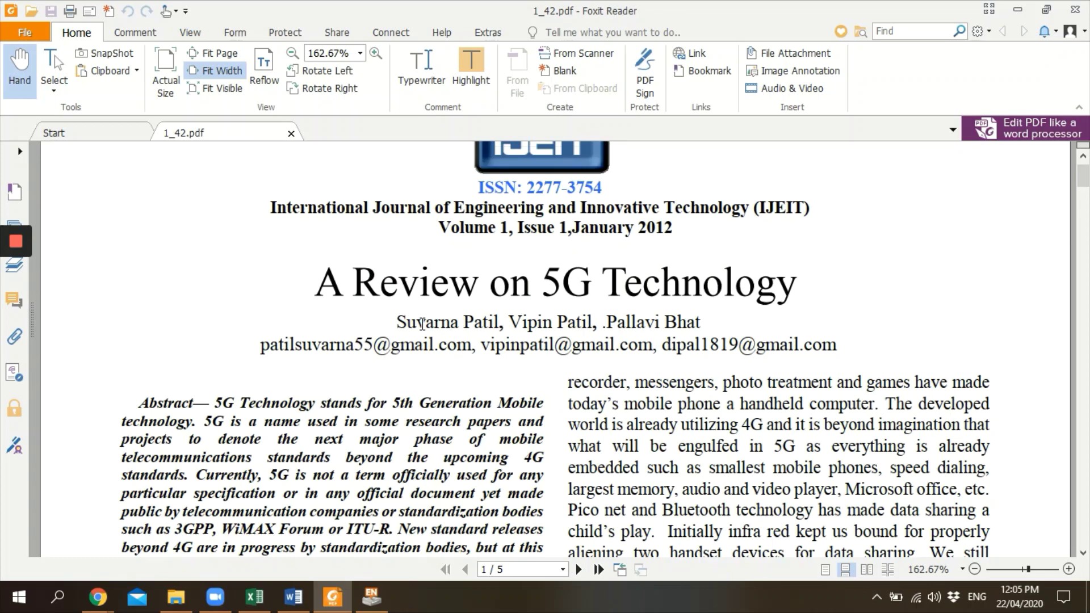
scroll(421, 325, "up", 1)
scroll(440, 330, "down", 5)
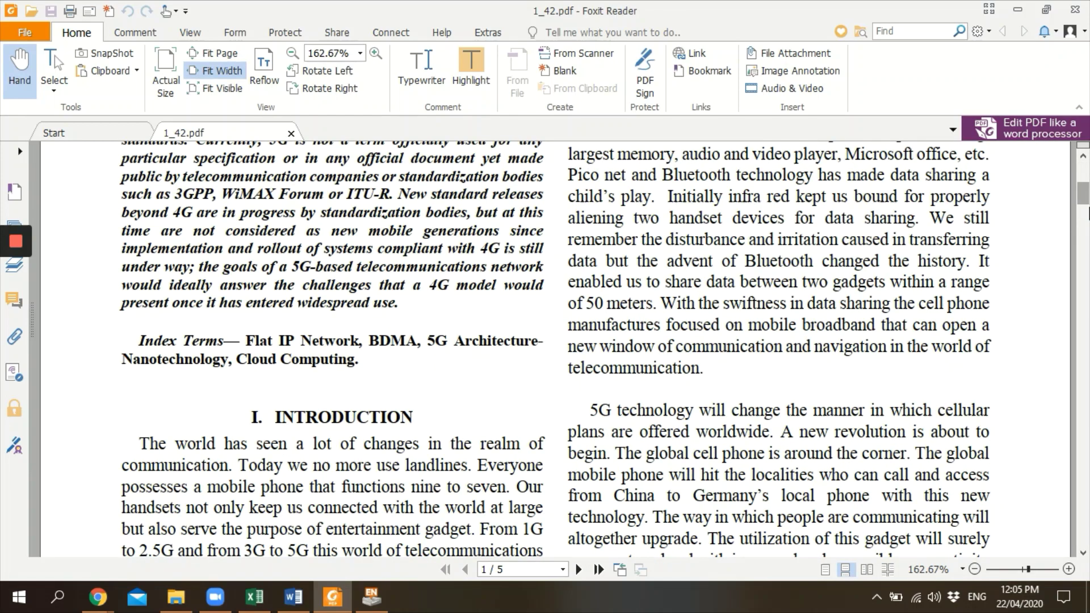
mouse_move(1083, 194)
left_mouse_down()
mouse_move(1084, 513)
mouse_move(1084, 195)
left_mouse_up()
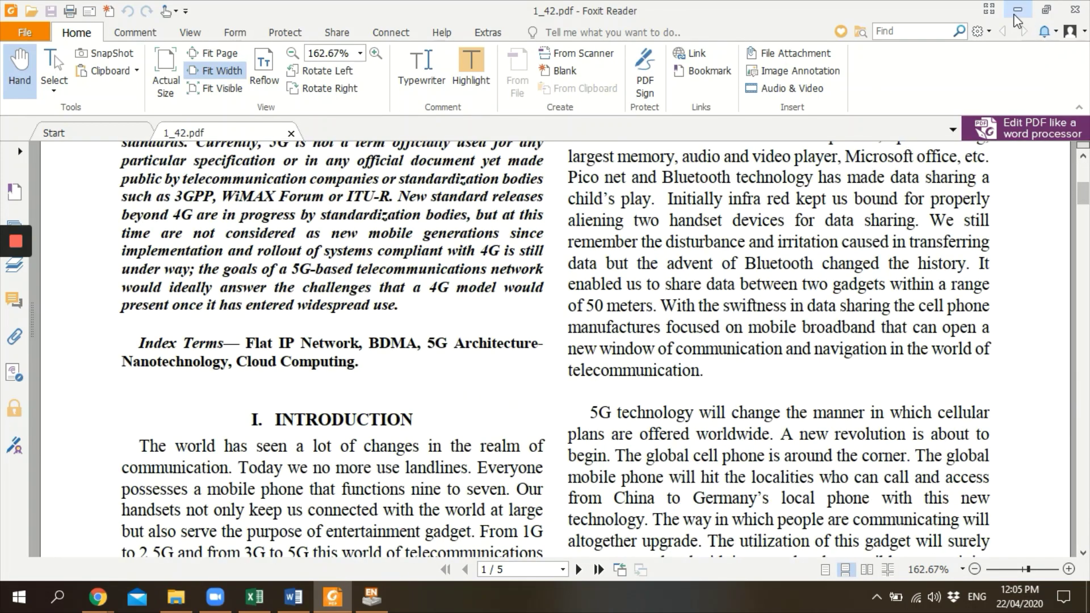
left_click(1017, 9)
scroll(344, 437, "down", 5)
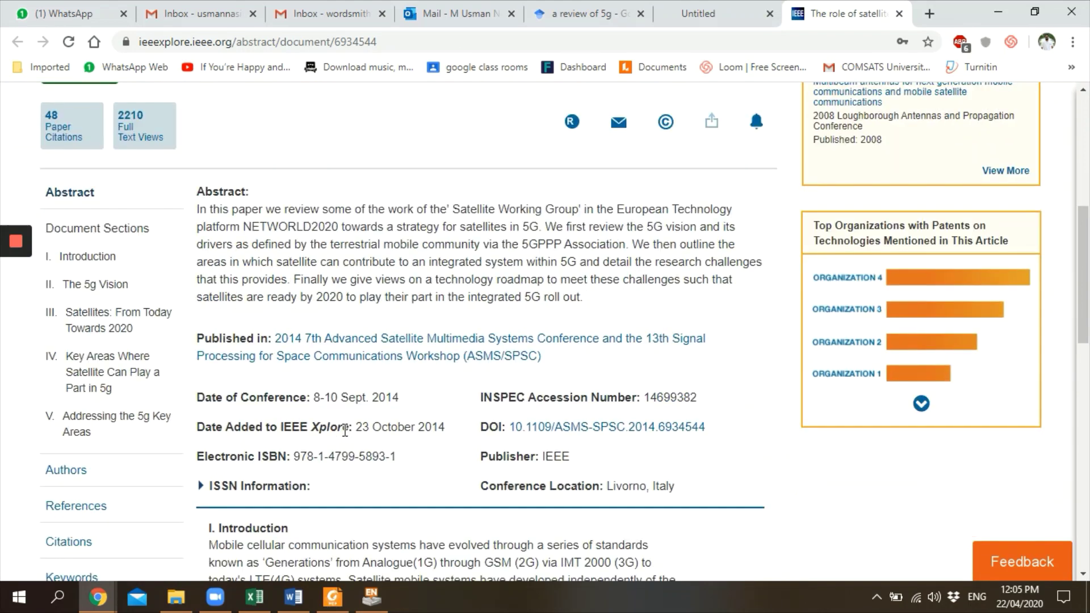
scroll(345, 431, "down", 1)
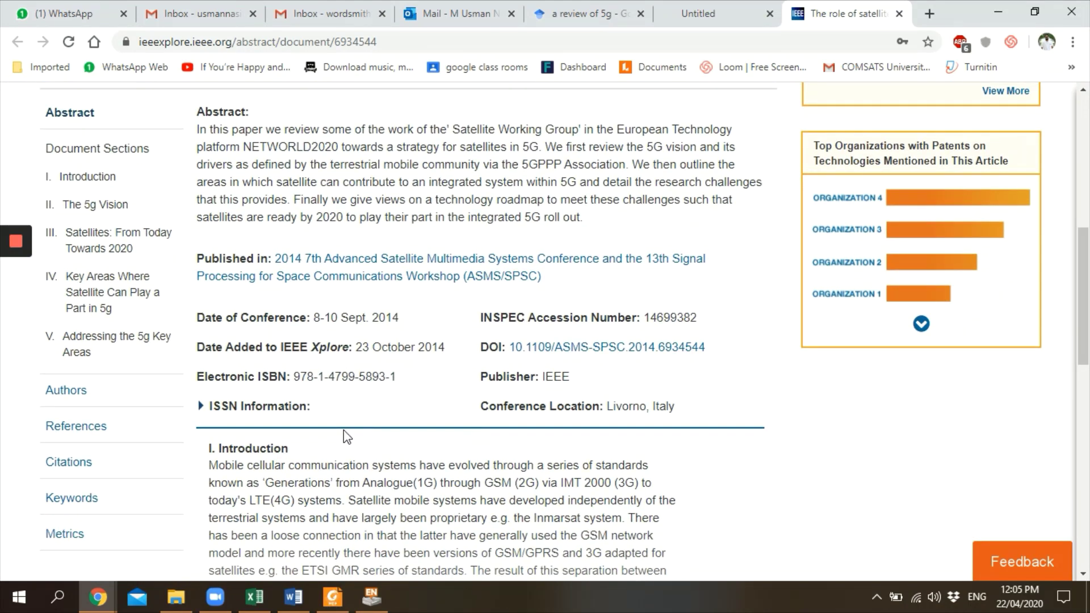
scroll(344, 430, "down", 1)
scroll(343, 430, "up", 1)
- Select the article's DOI 10.1109/ASMS-SPSC.2014.6934544 and request the 5G review PDF
left_click_drag(706, 348, 509, 349)
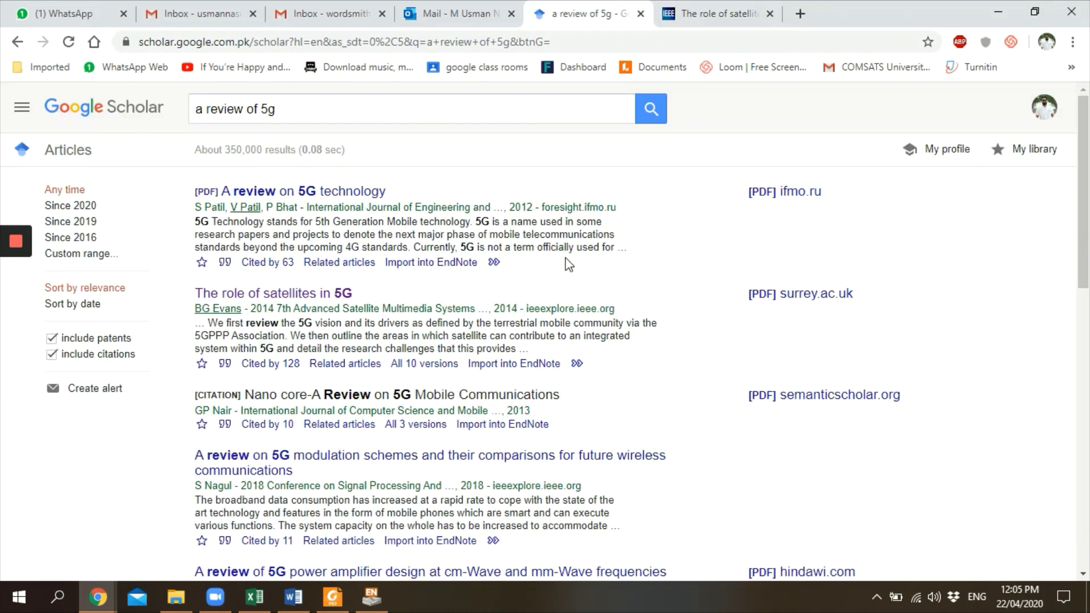
left_click(349, 195)
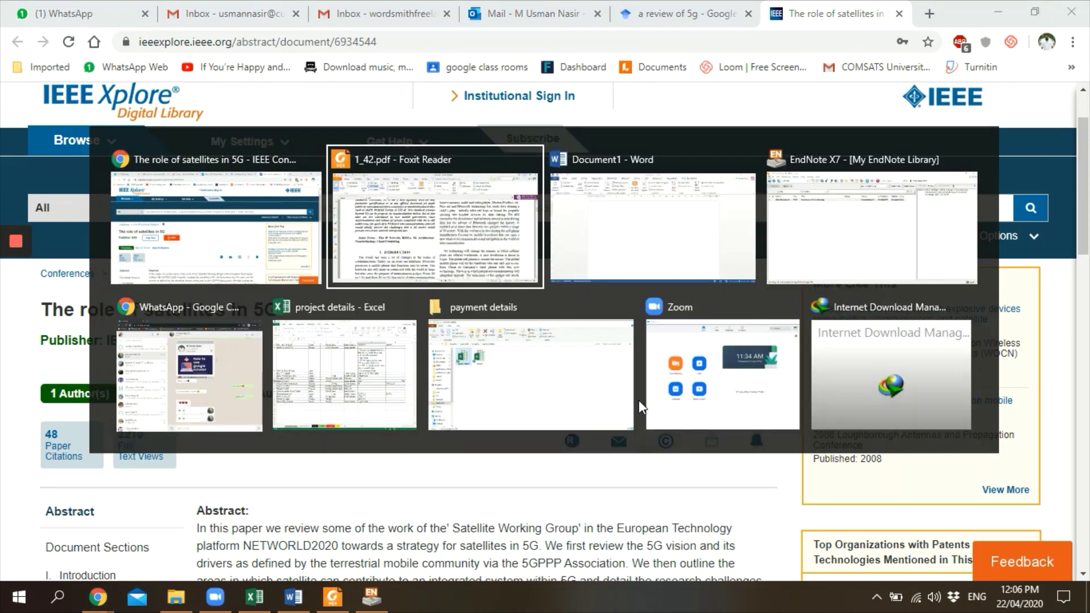
key("alt+Tab")
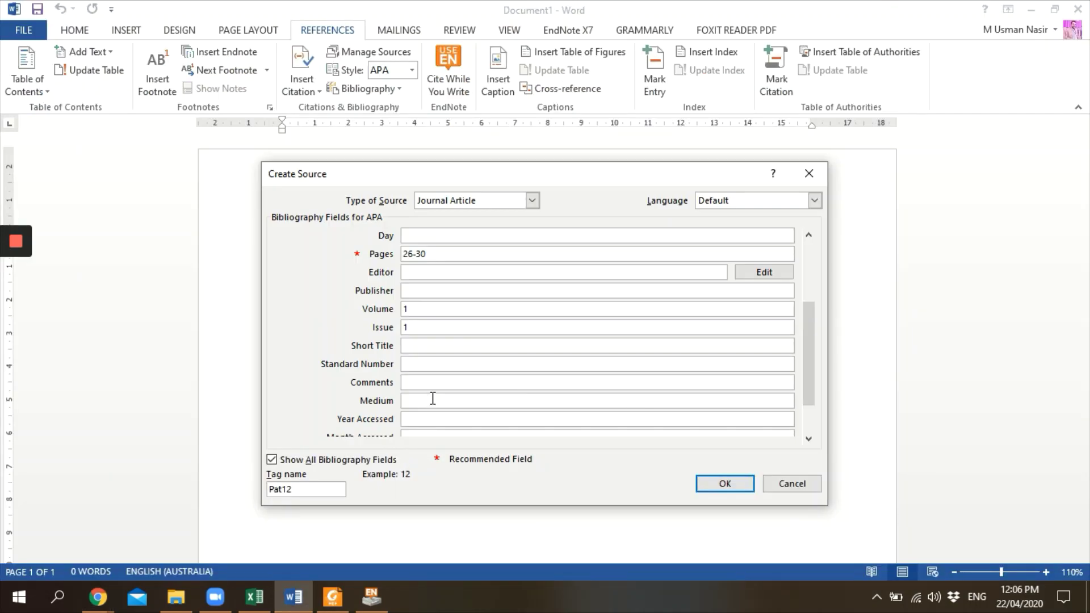
scroll(807, 397, "down", 1)
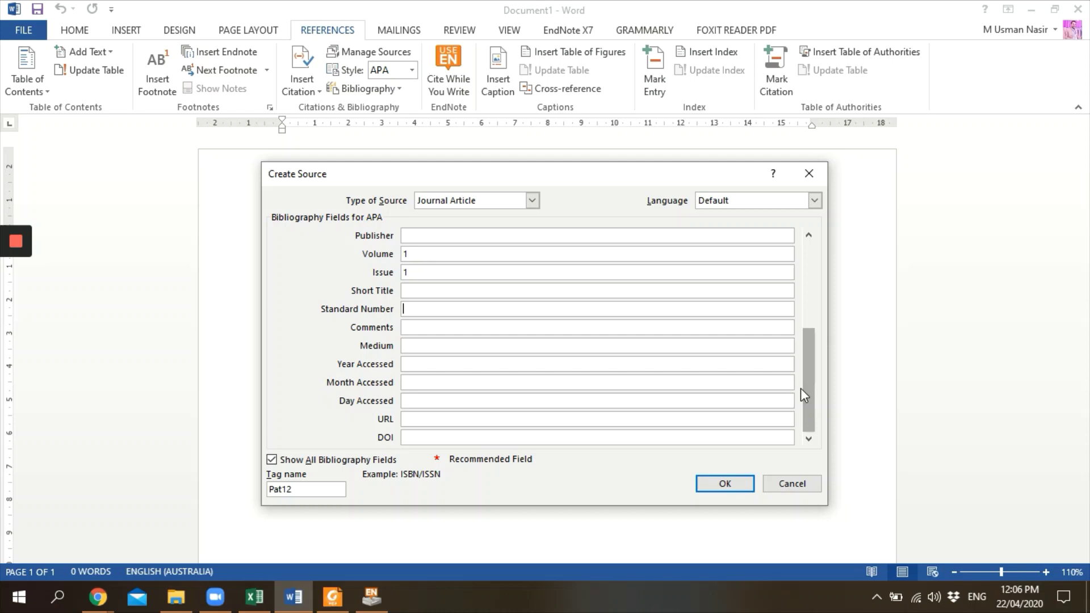
- Paste the PDF's web address into the source's URL field and insert the citation (Patil, Patil, & Bhat, 2012)
left_click(421, 420)
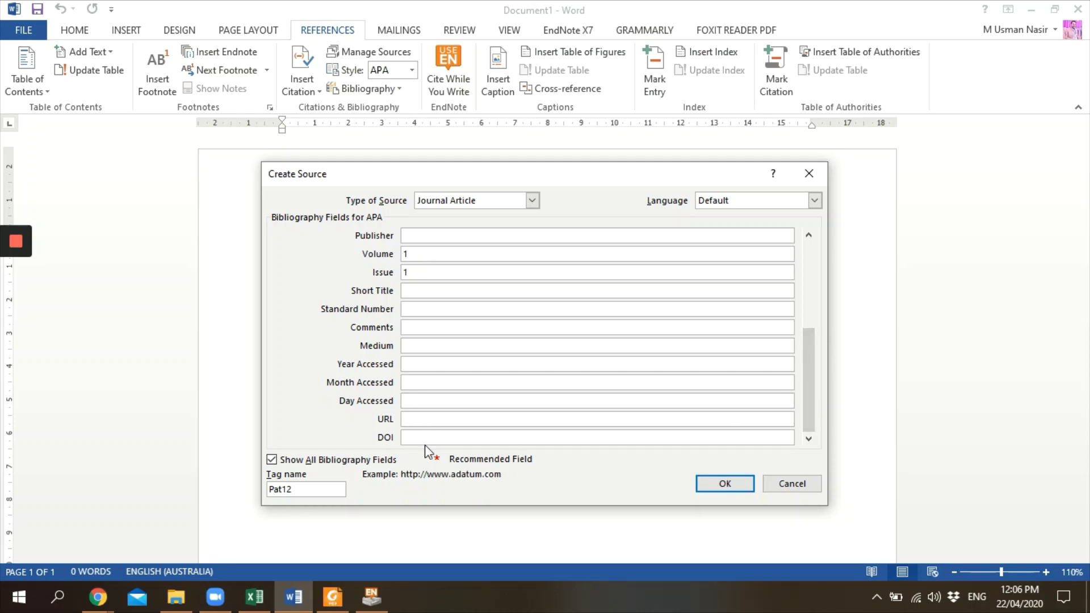
left_click(426, 437)
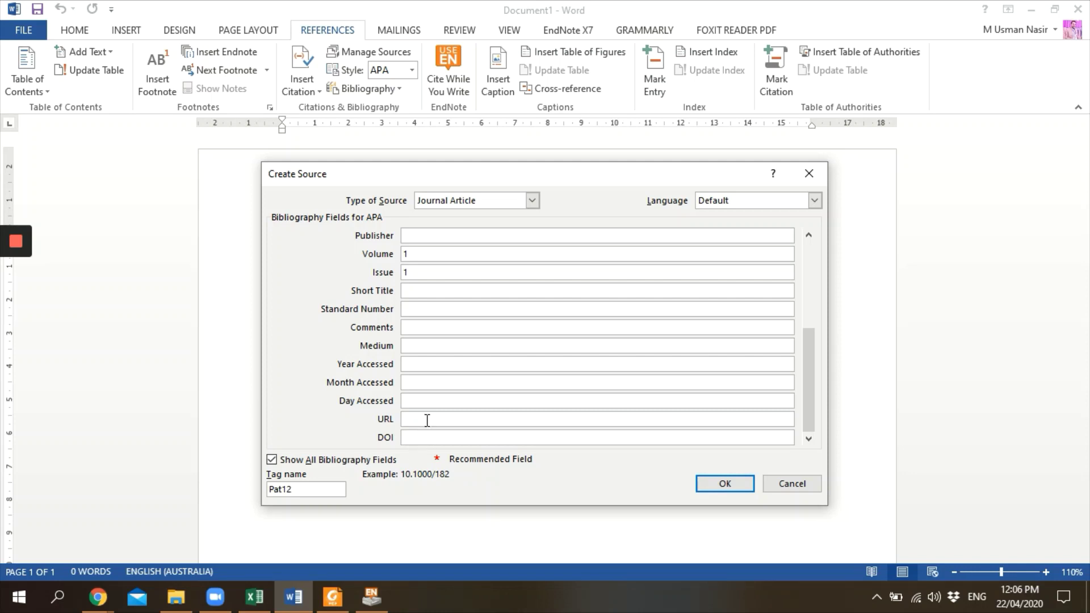
left_click(427, 419)
type("http://foresight.ifmo.ru/ict/shared/files/201310/1_42.pdf")
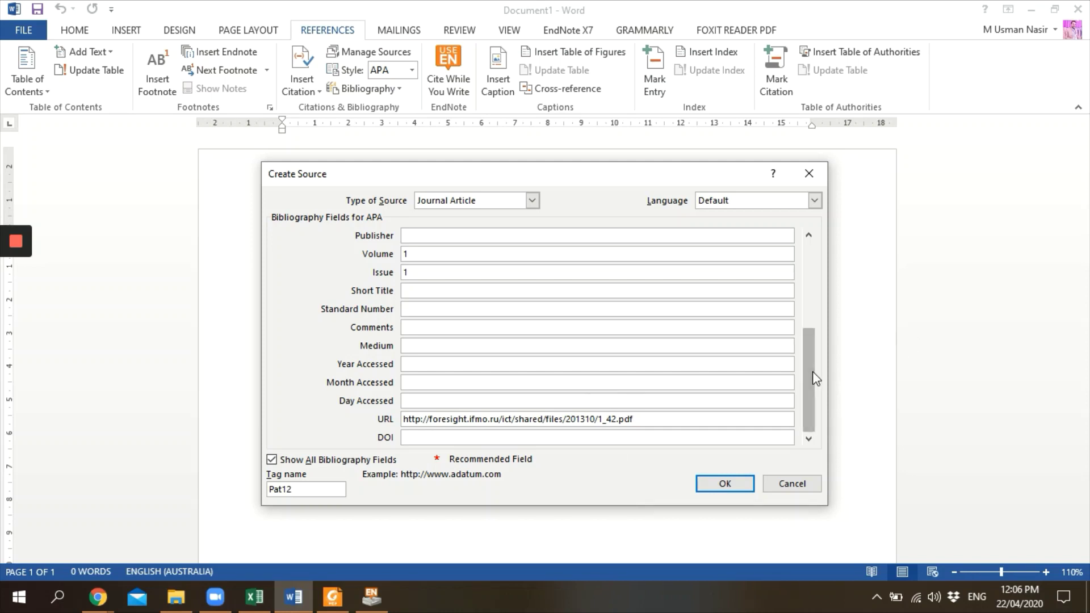
left_click_drag(812, 371, 809, 286)
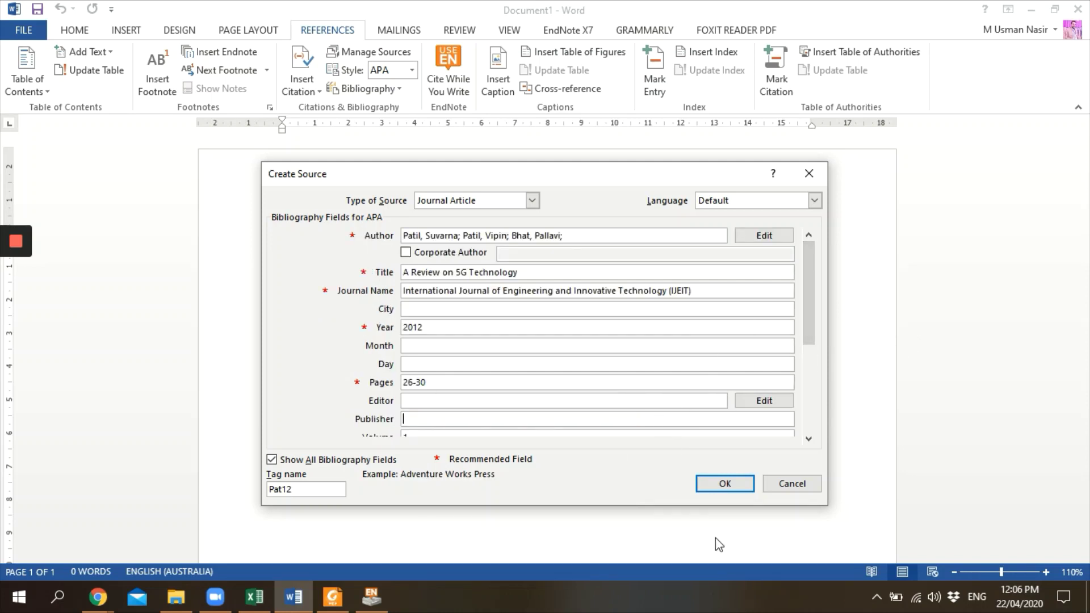
left_click(706, 486)
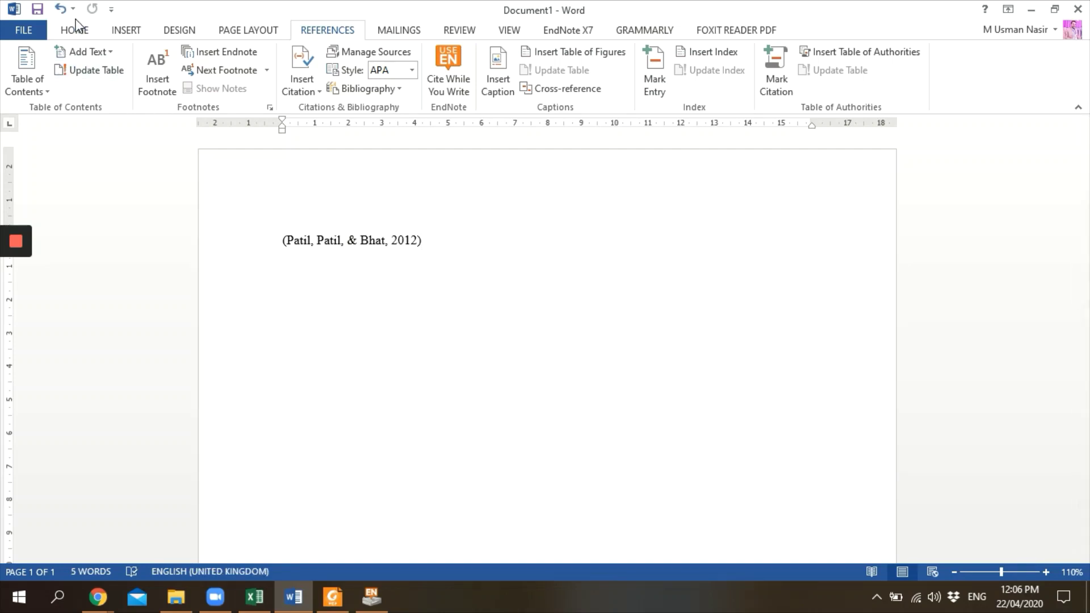
left_click(330, 240)
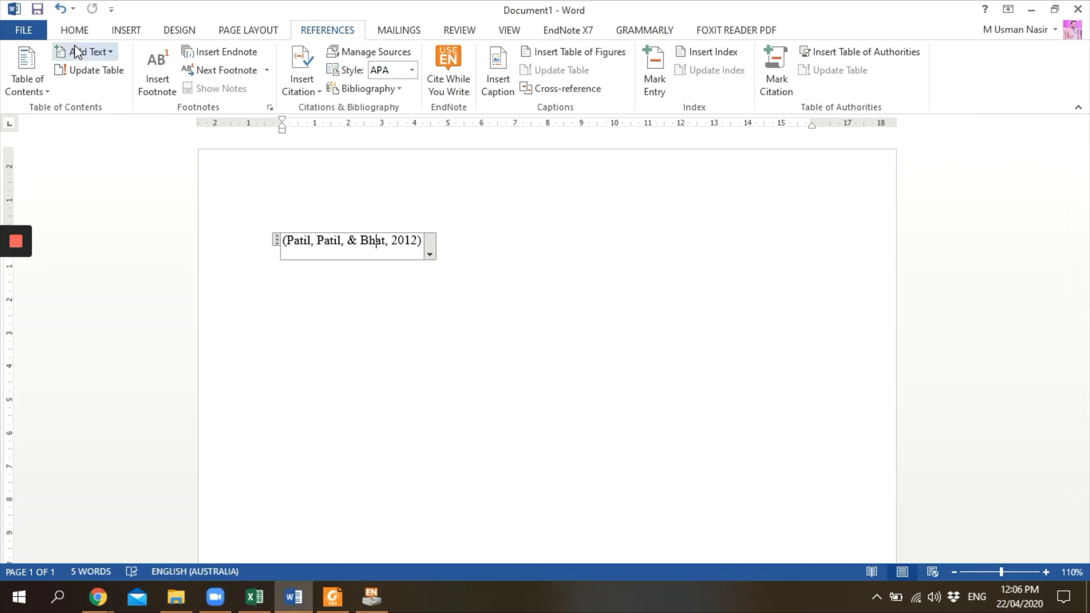
left_click(75, 31)
left_click(409, 347)
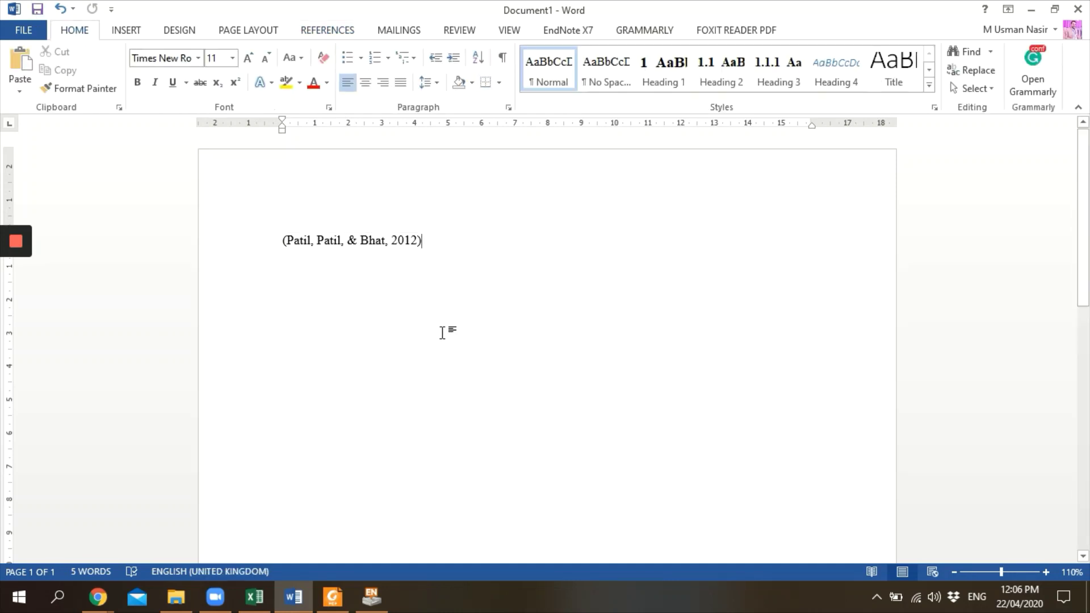
key("Return")
key("Return")
left_click(327, 30)
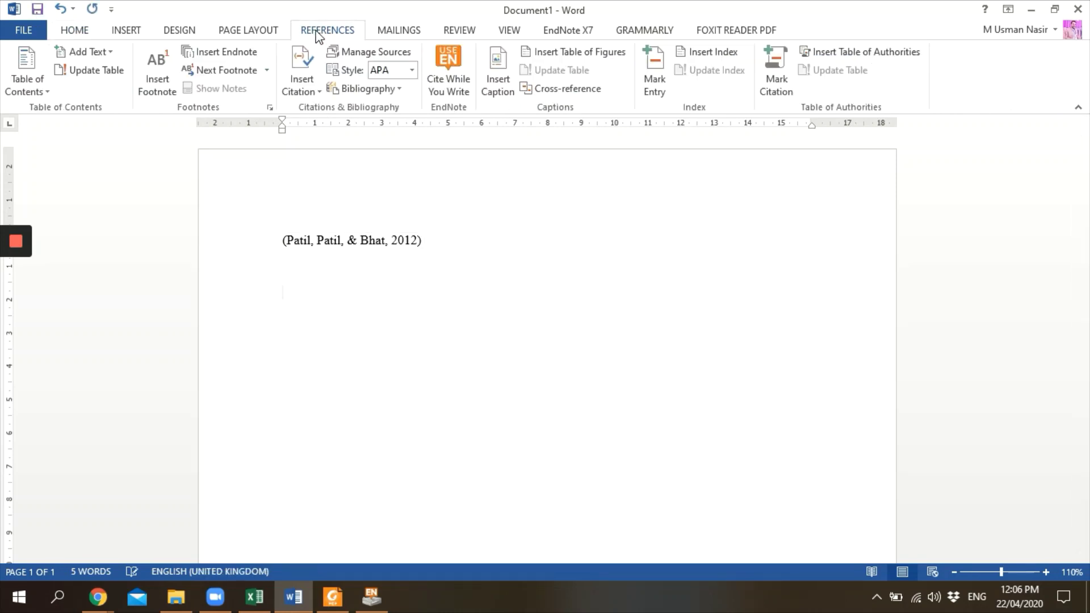
left_click(307, 85)
left_click(374, 107)
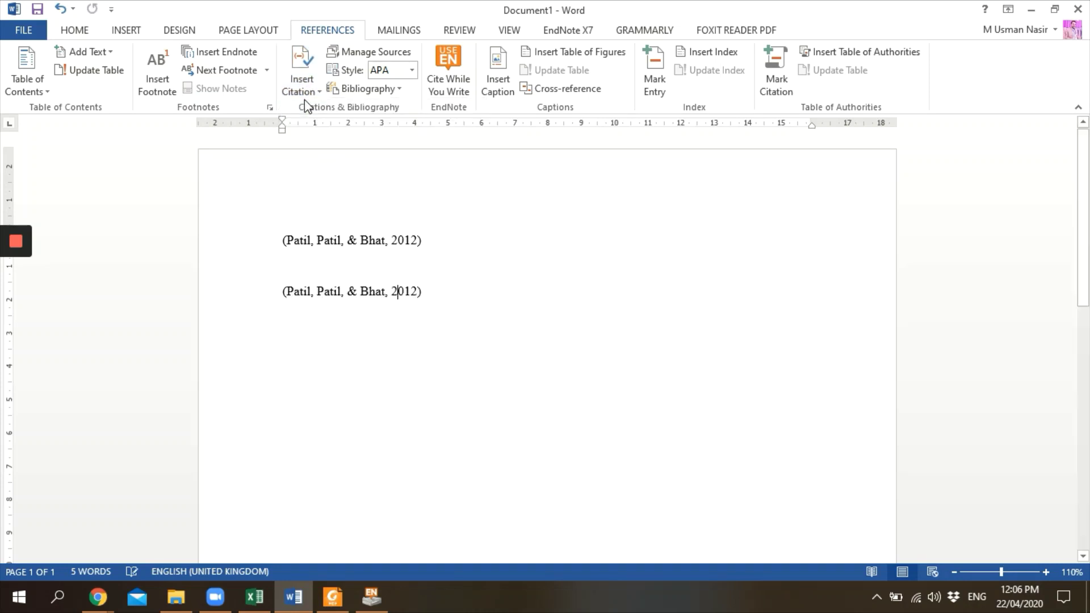
key("Delete")
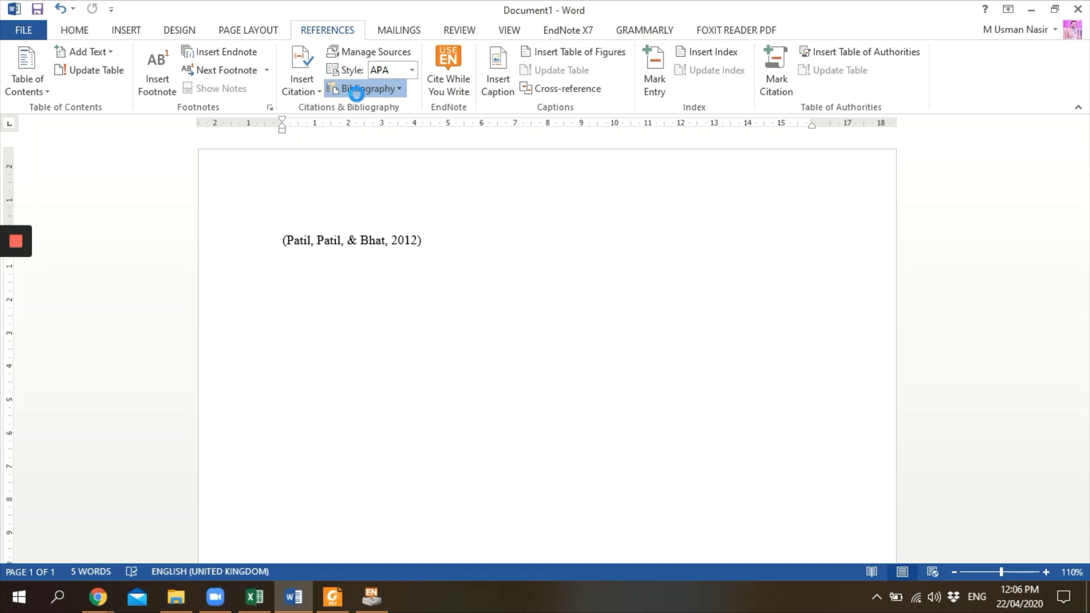
- Insert the built-in References bibliography and inspect the entry's author names
left_click(356, 92)
left_click(367, 273)
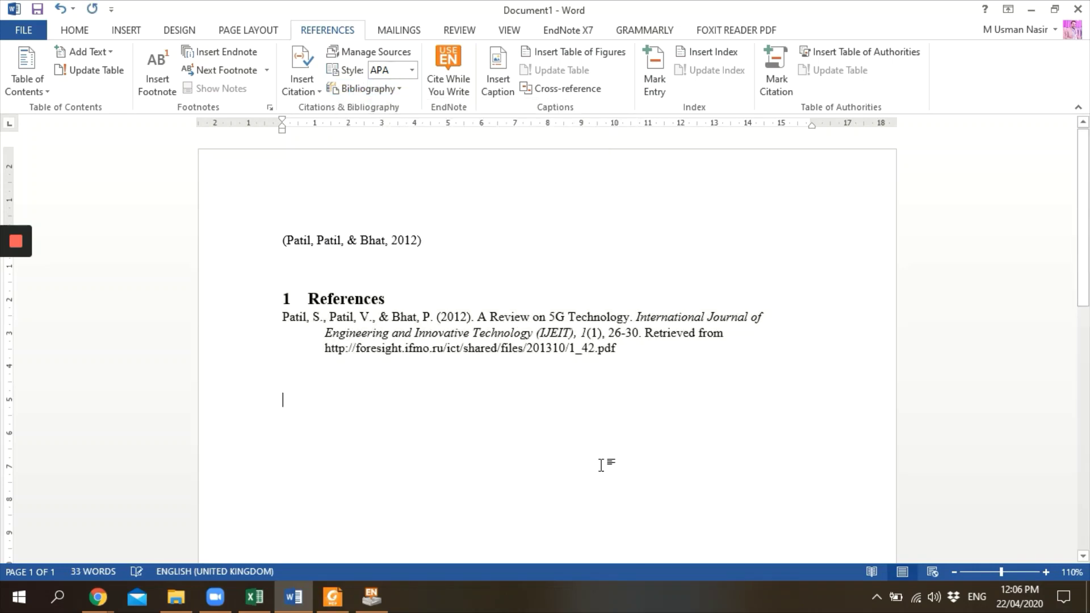
left_click(300, 317)
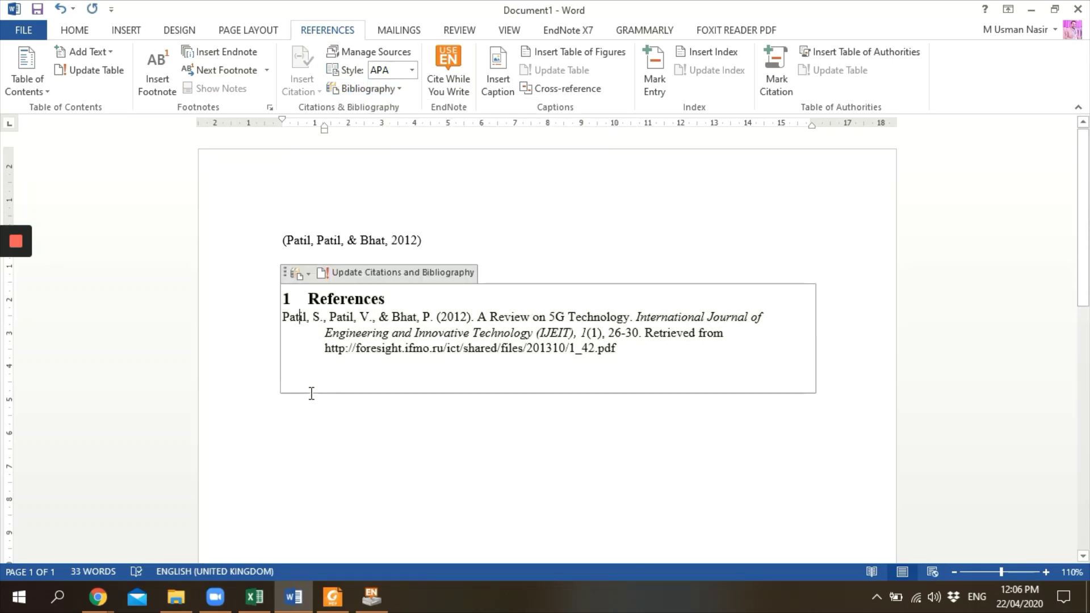
left_click(335, 319)
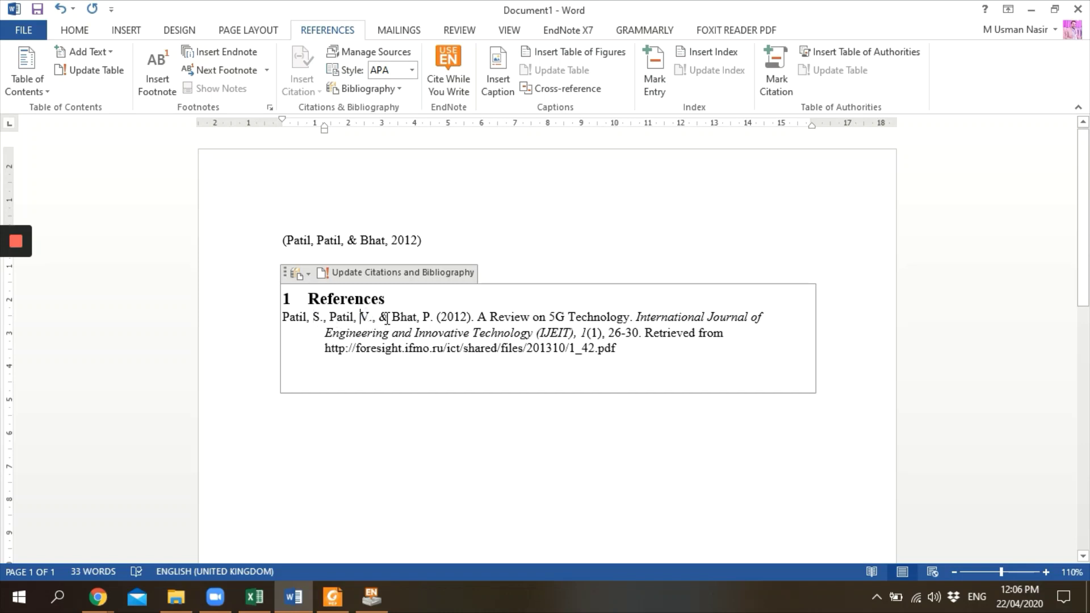
double_click(383, 318)
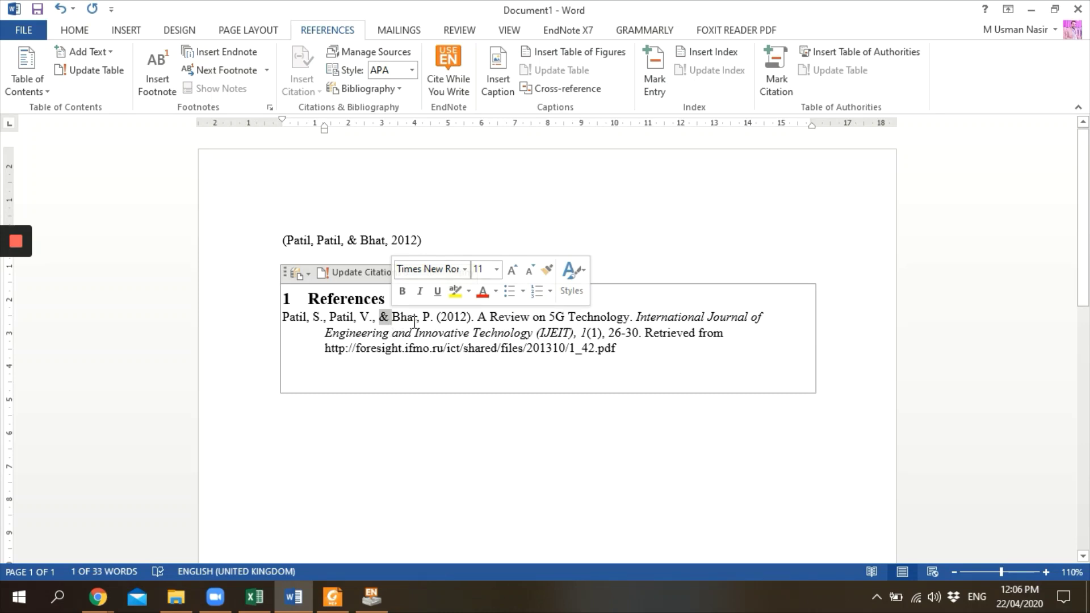
left_click(436, 319)
- Review the entry's year 2012, volume and pages 26-30, leaving it unchanged
mouse_move(436, 319)
left_mouse_down()
mouse_move(631, 318)
mouse_move(535, 335)
mouse_move(601, 337)
left_mouse_up()
left_click(582, 337)
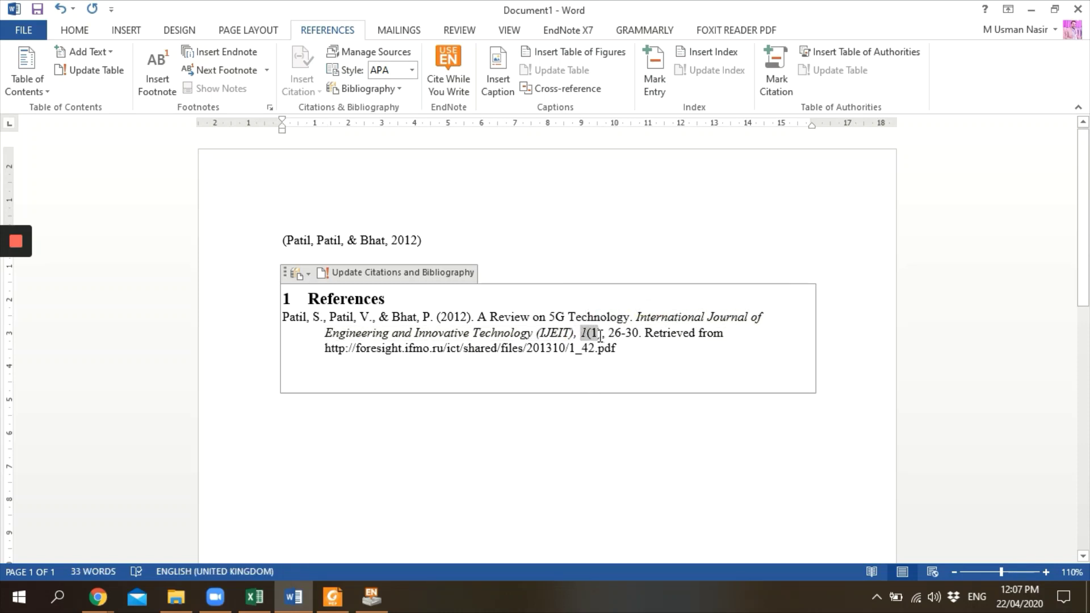
left_click_drag(607, 336, 639, 336)
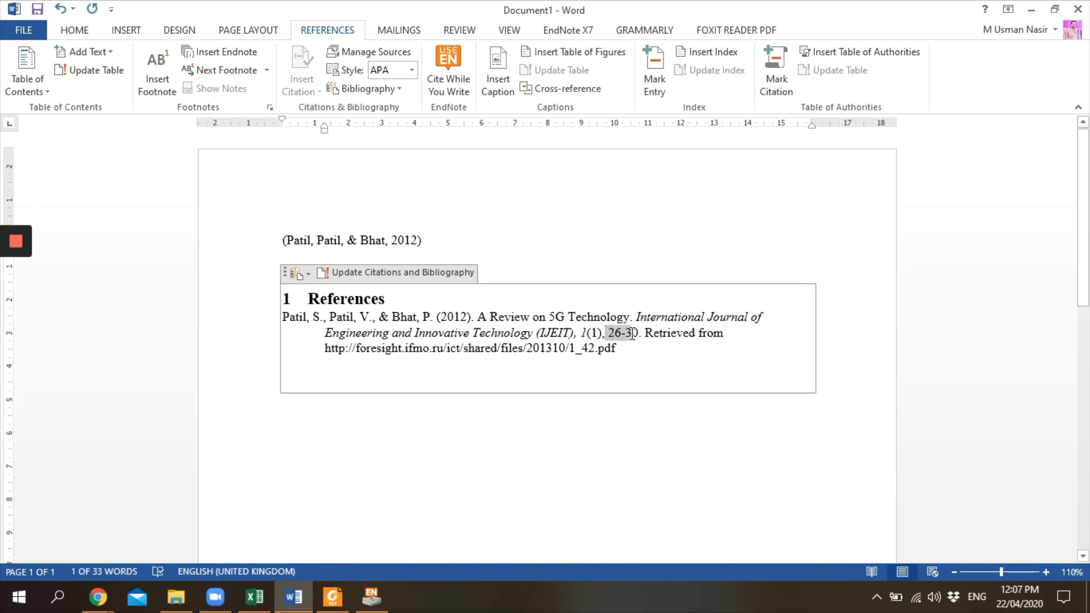
left_click(652, 337)
triple_click(706, 347)
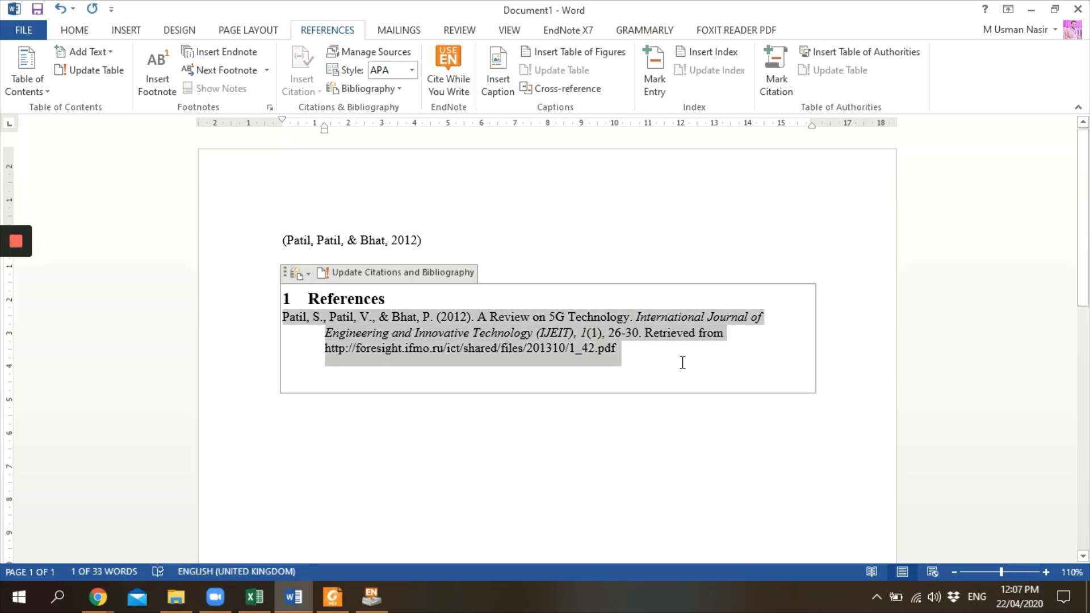
left_click(643, 367)
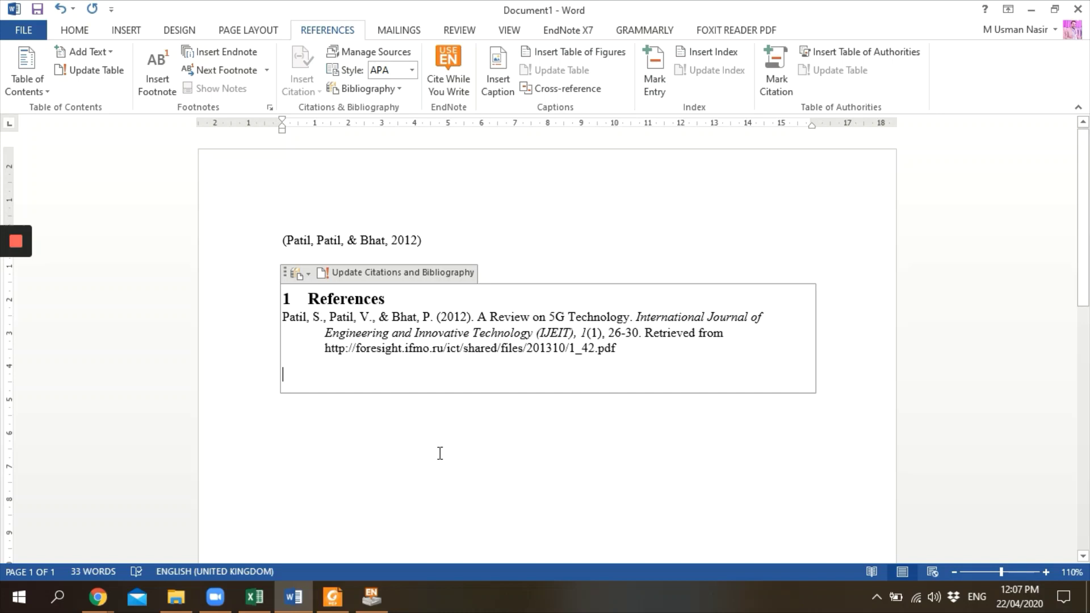